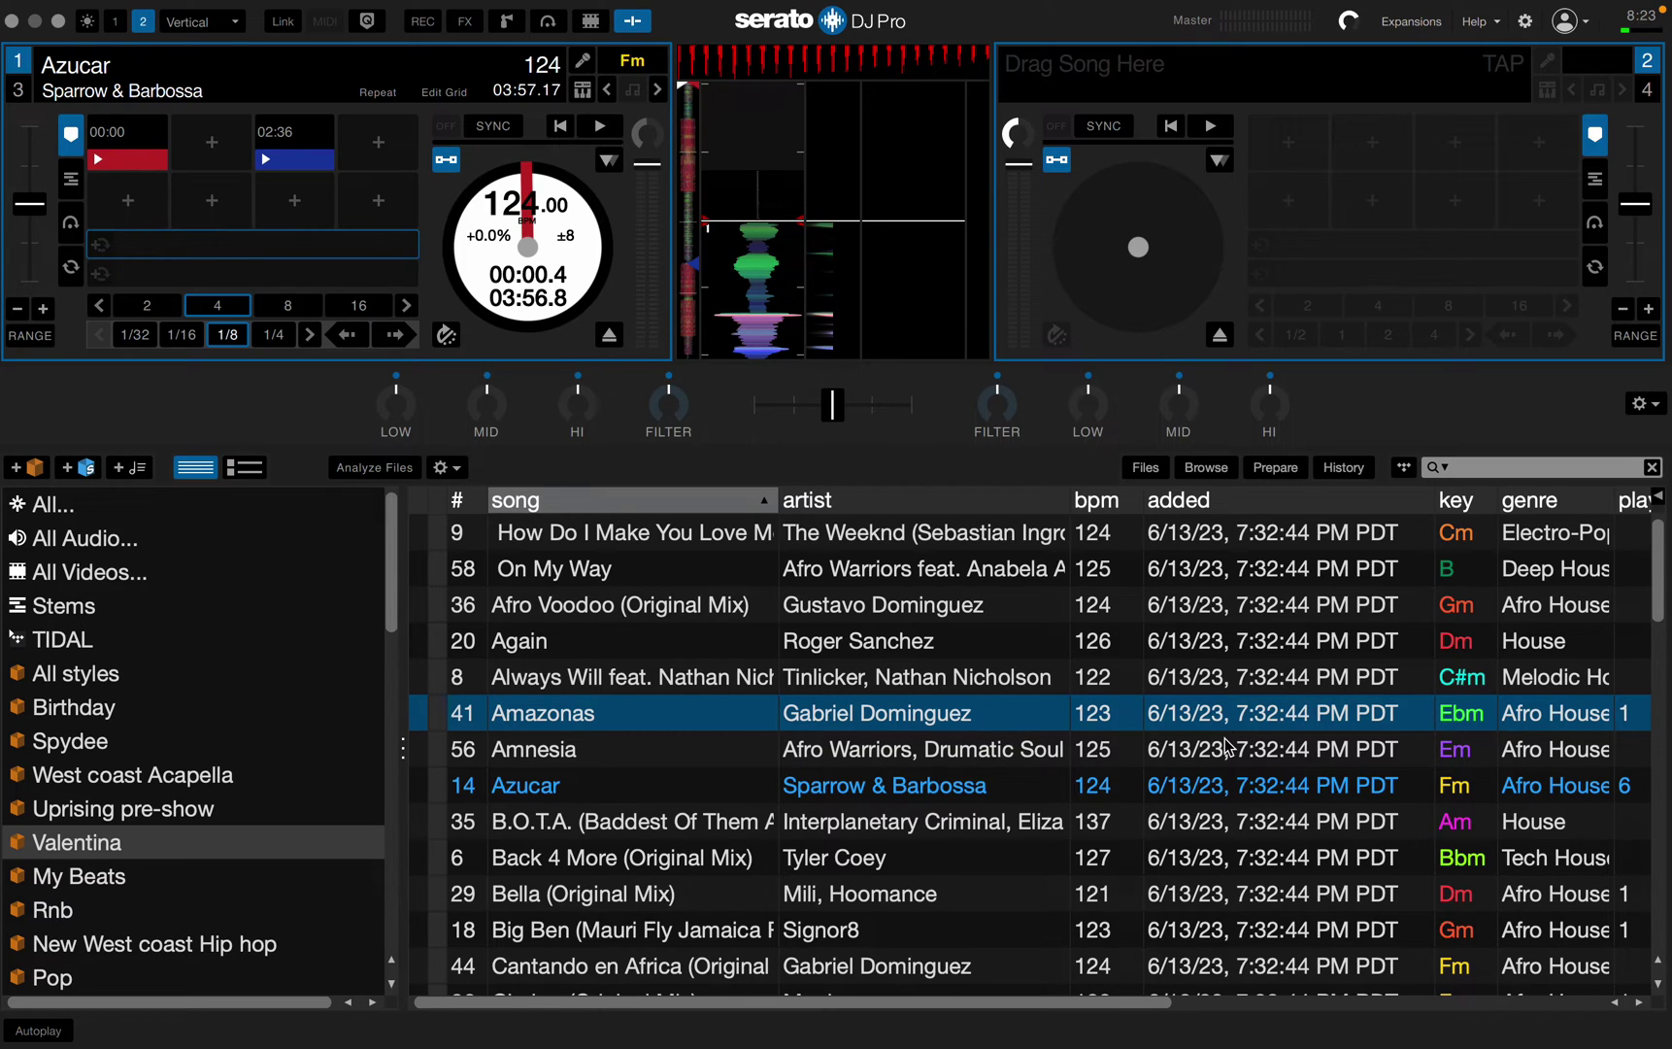
Select Azucar in the library and scrub its overview waveform to around 01:50
click(594, 797)
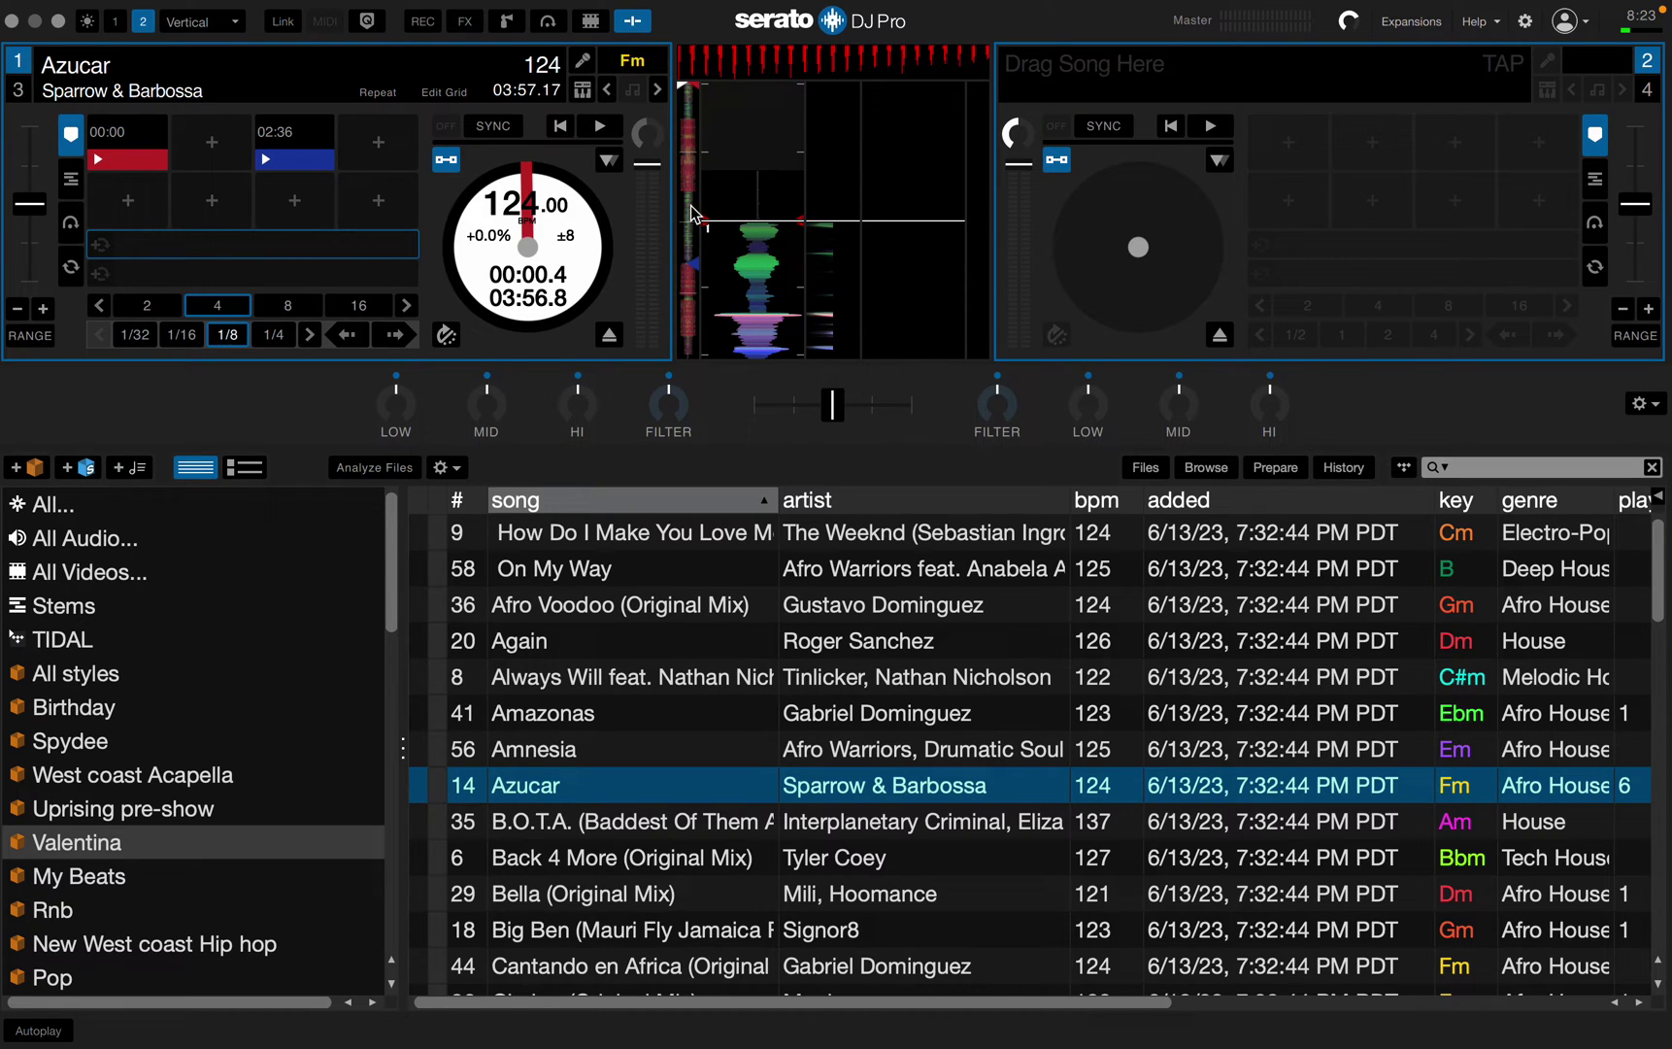
drag(688, 218, 692, 219)
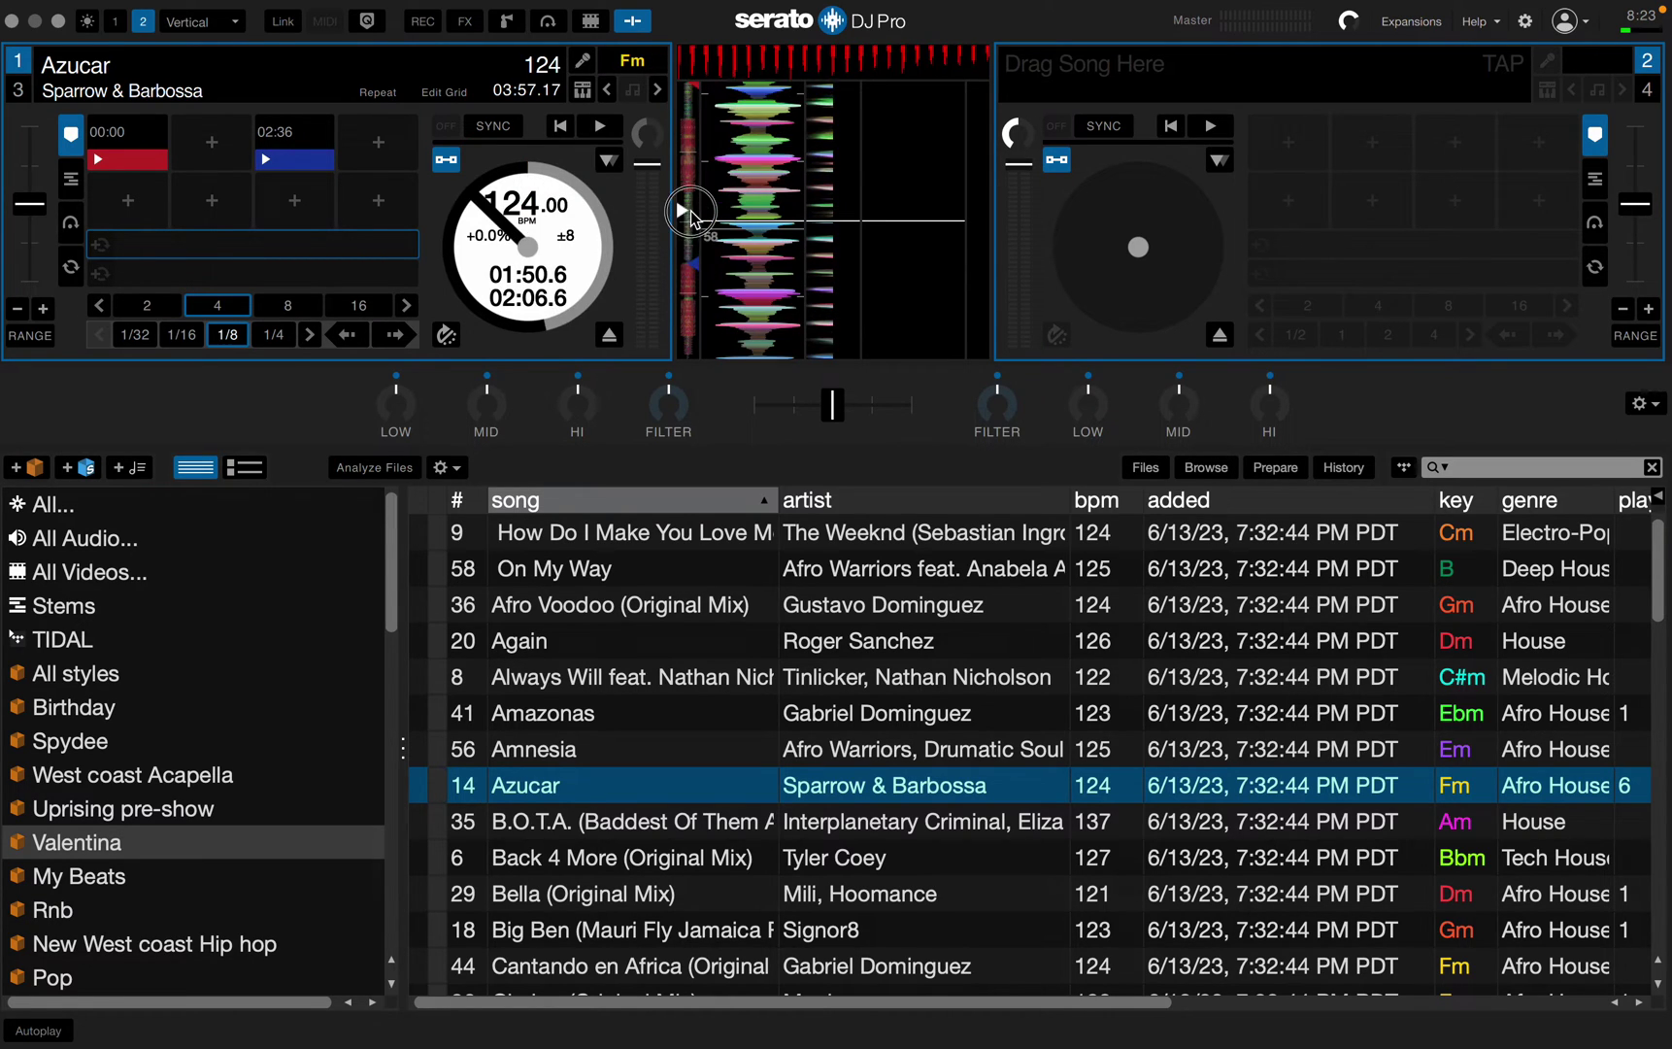
click(689, 233)
click(689, 188)
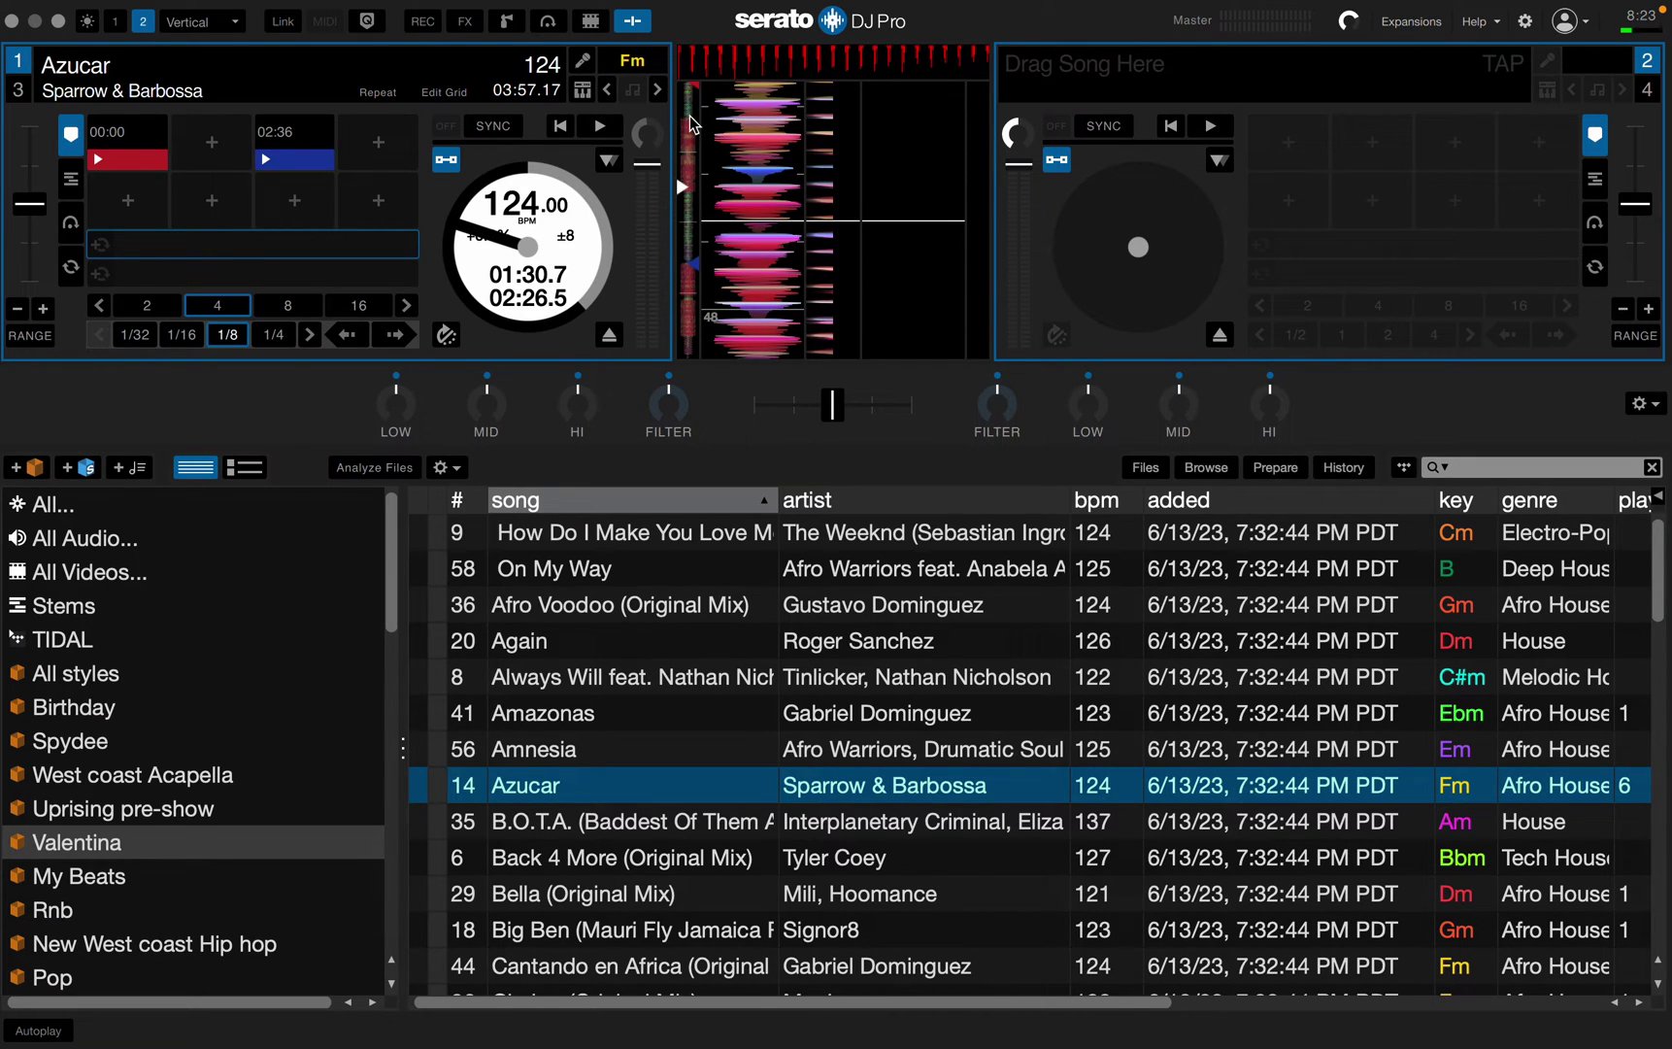
Preview hot cues 1 and 2, restarting from the second cue near 02:36
key(1)
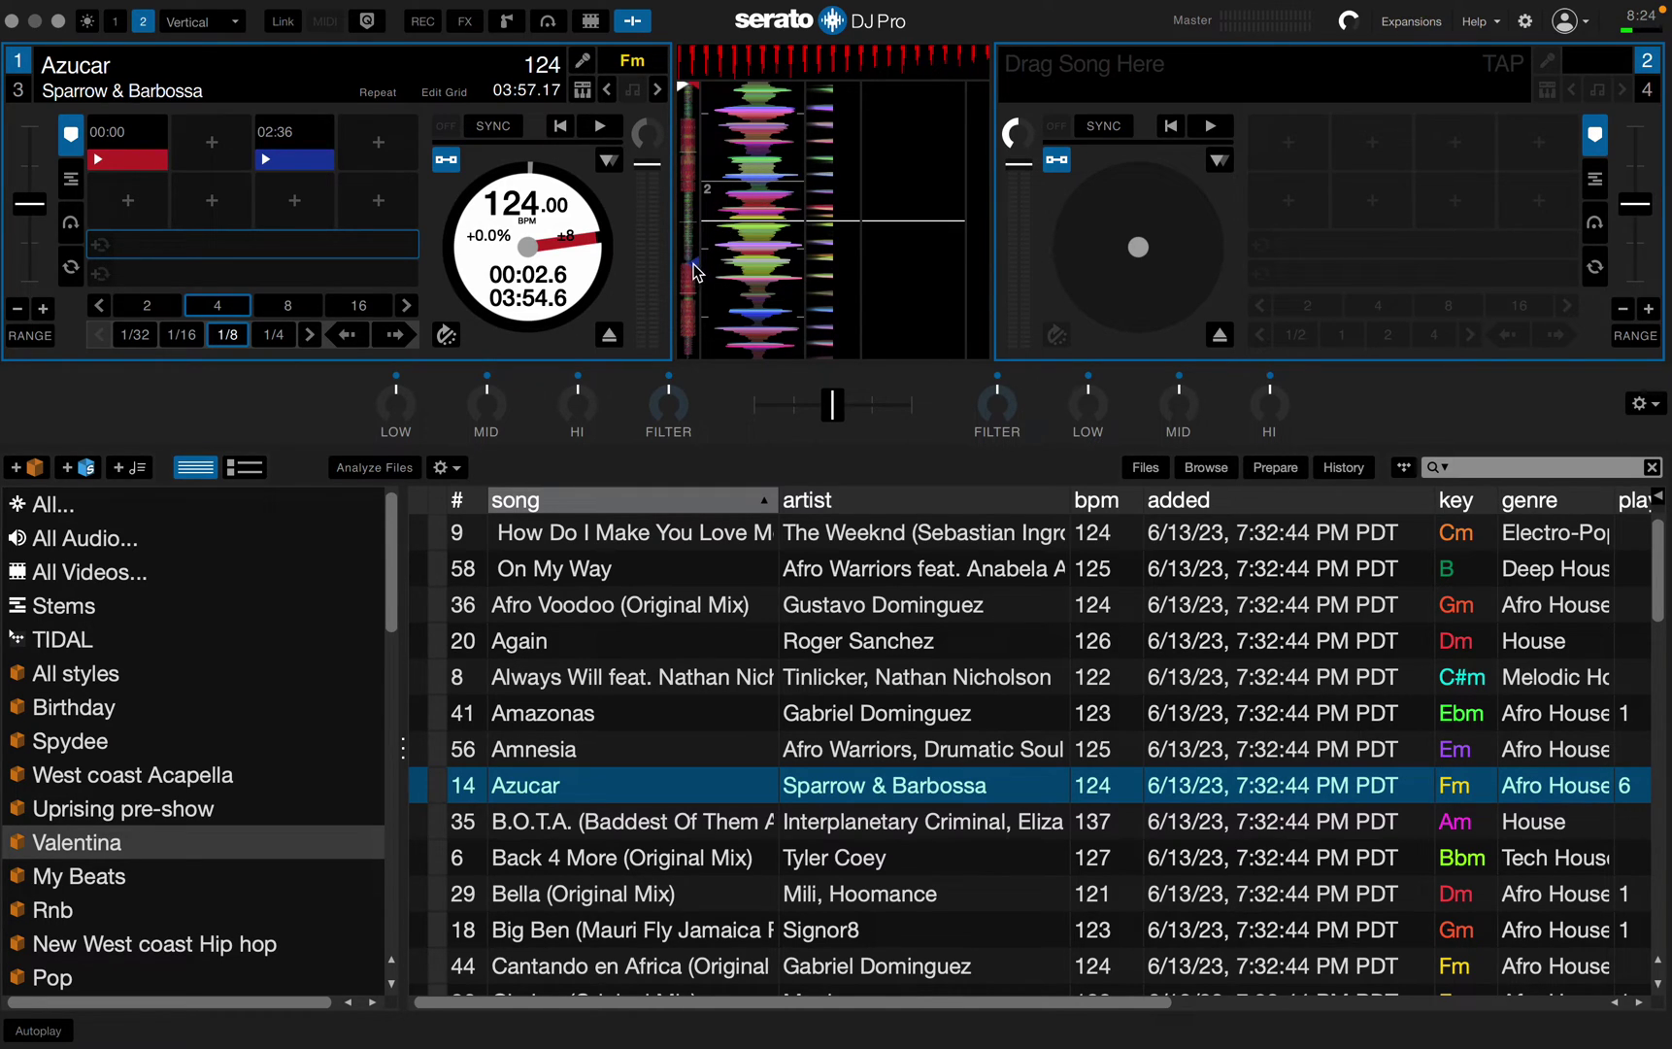
key(2)
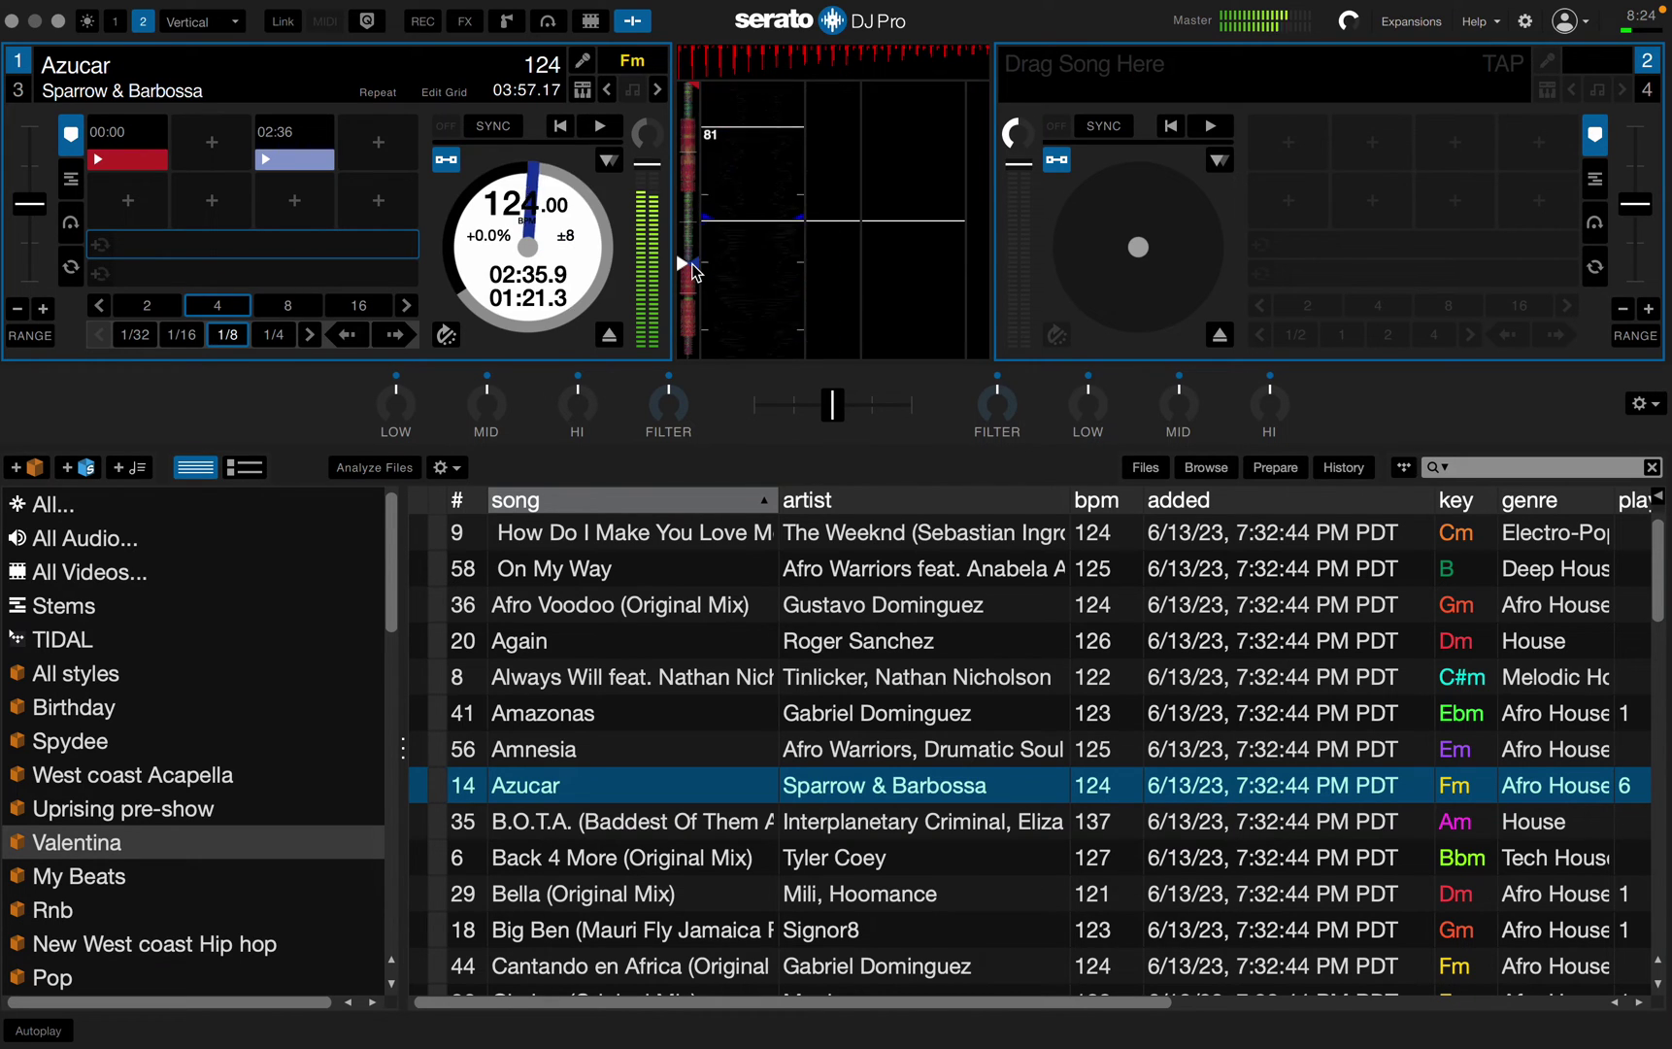
key(2)
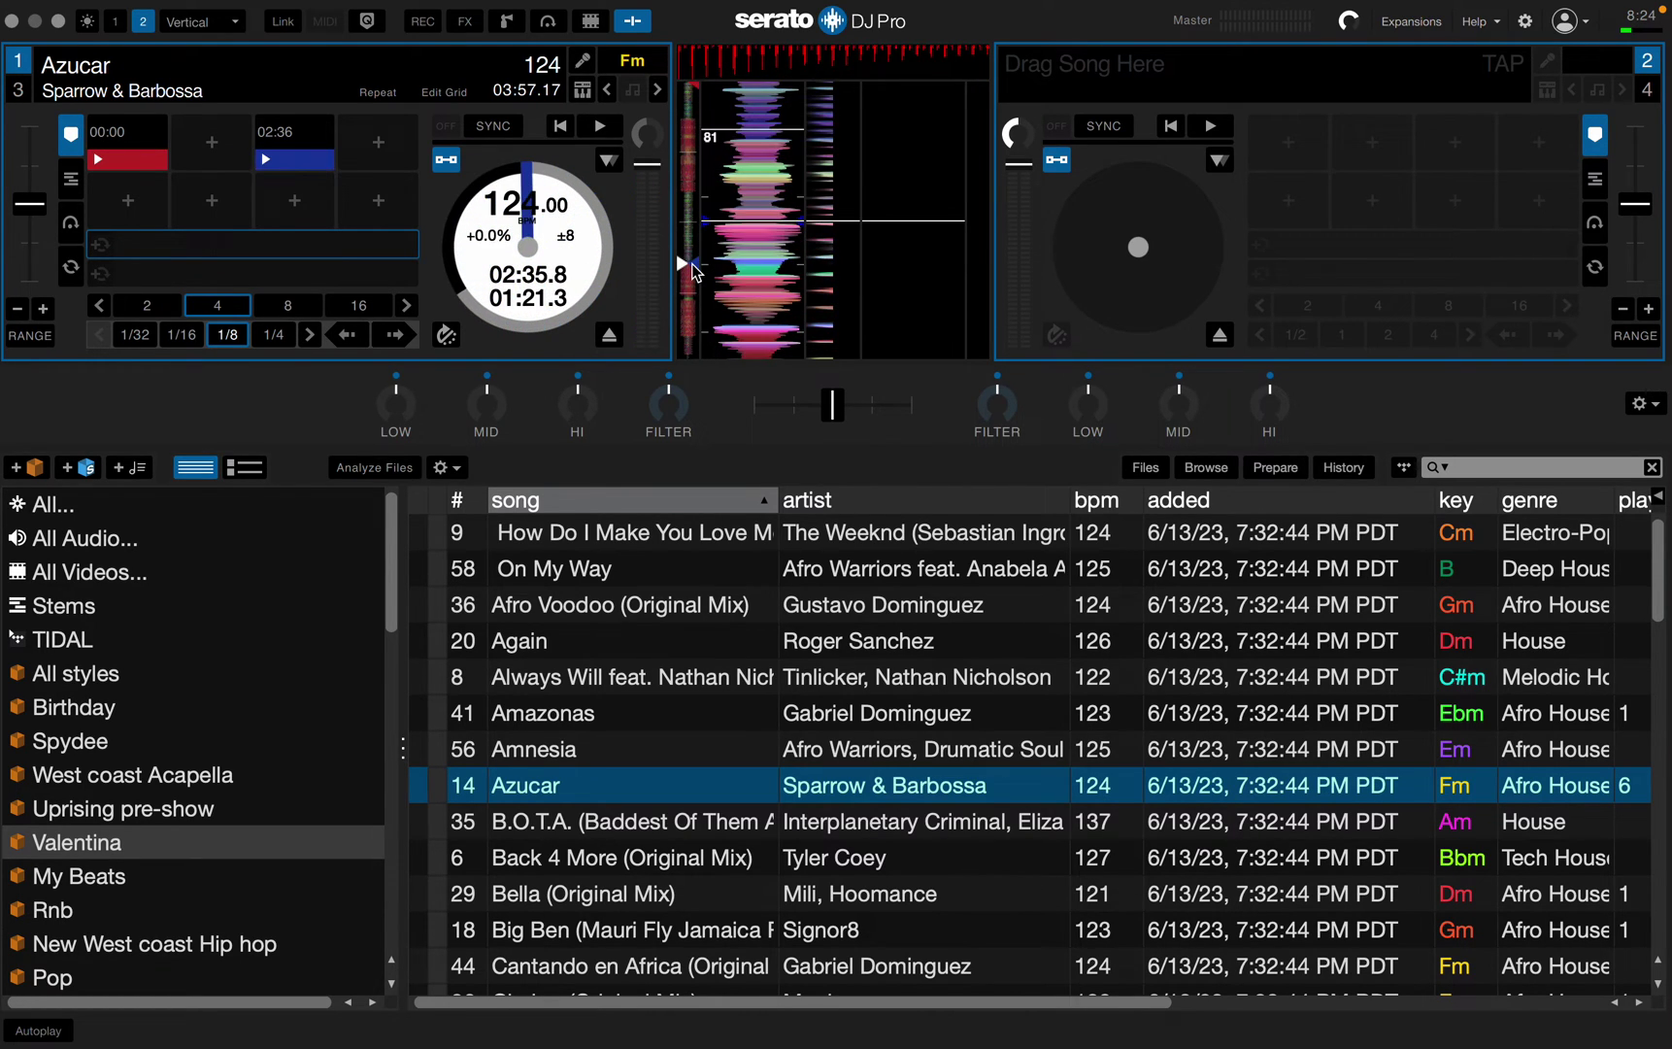
key(XF86AudioRaiseVolume)
Show the Flip recording controls and confirm Serato Flip is enabled under Expansion Packs
click(546, 23)
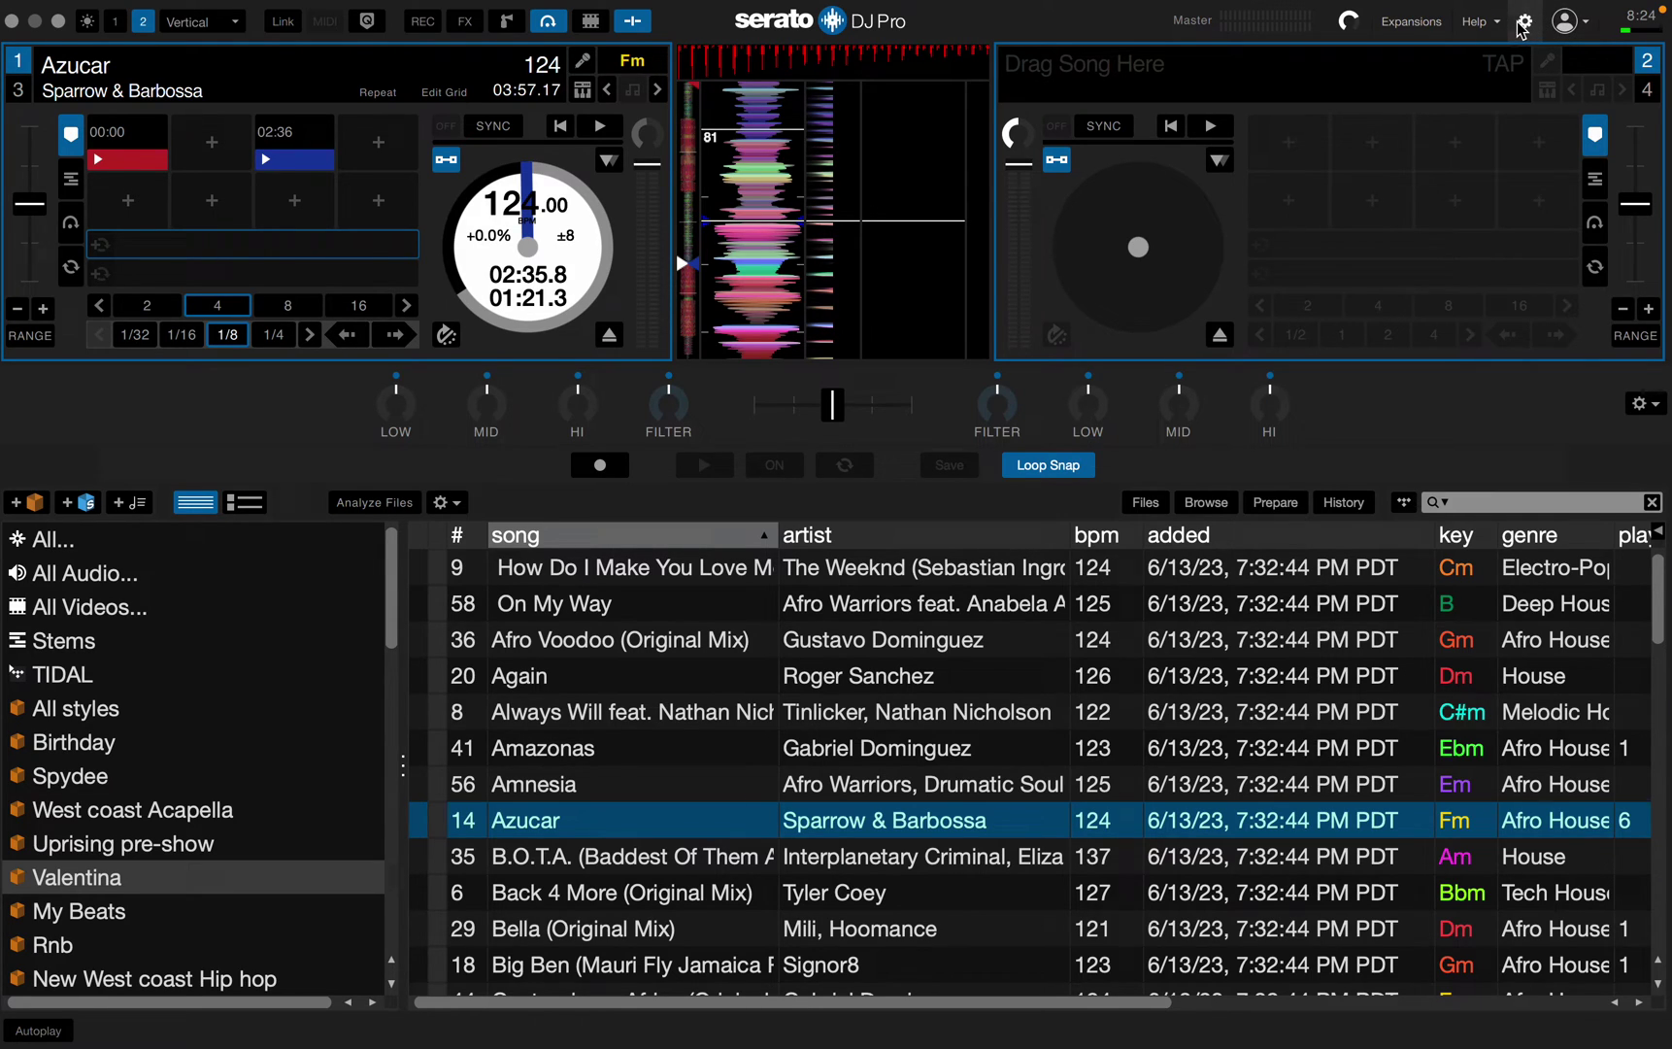
click(1523, 22)
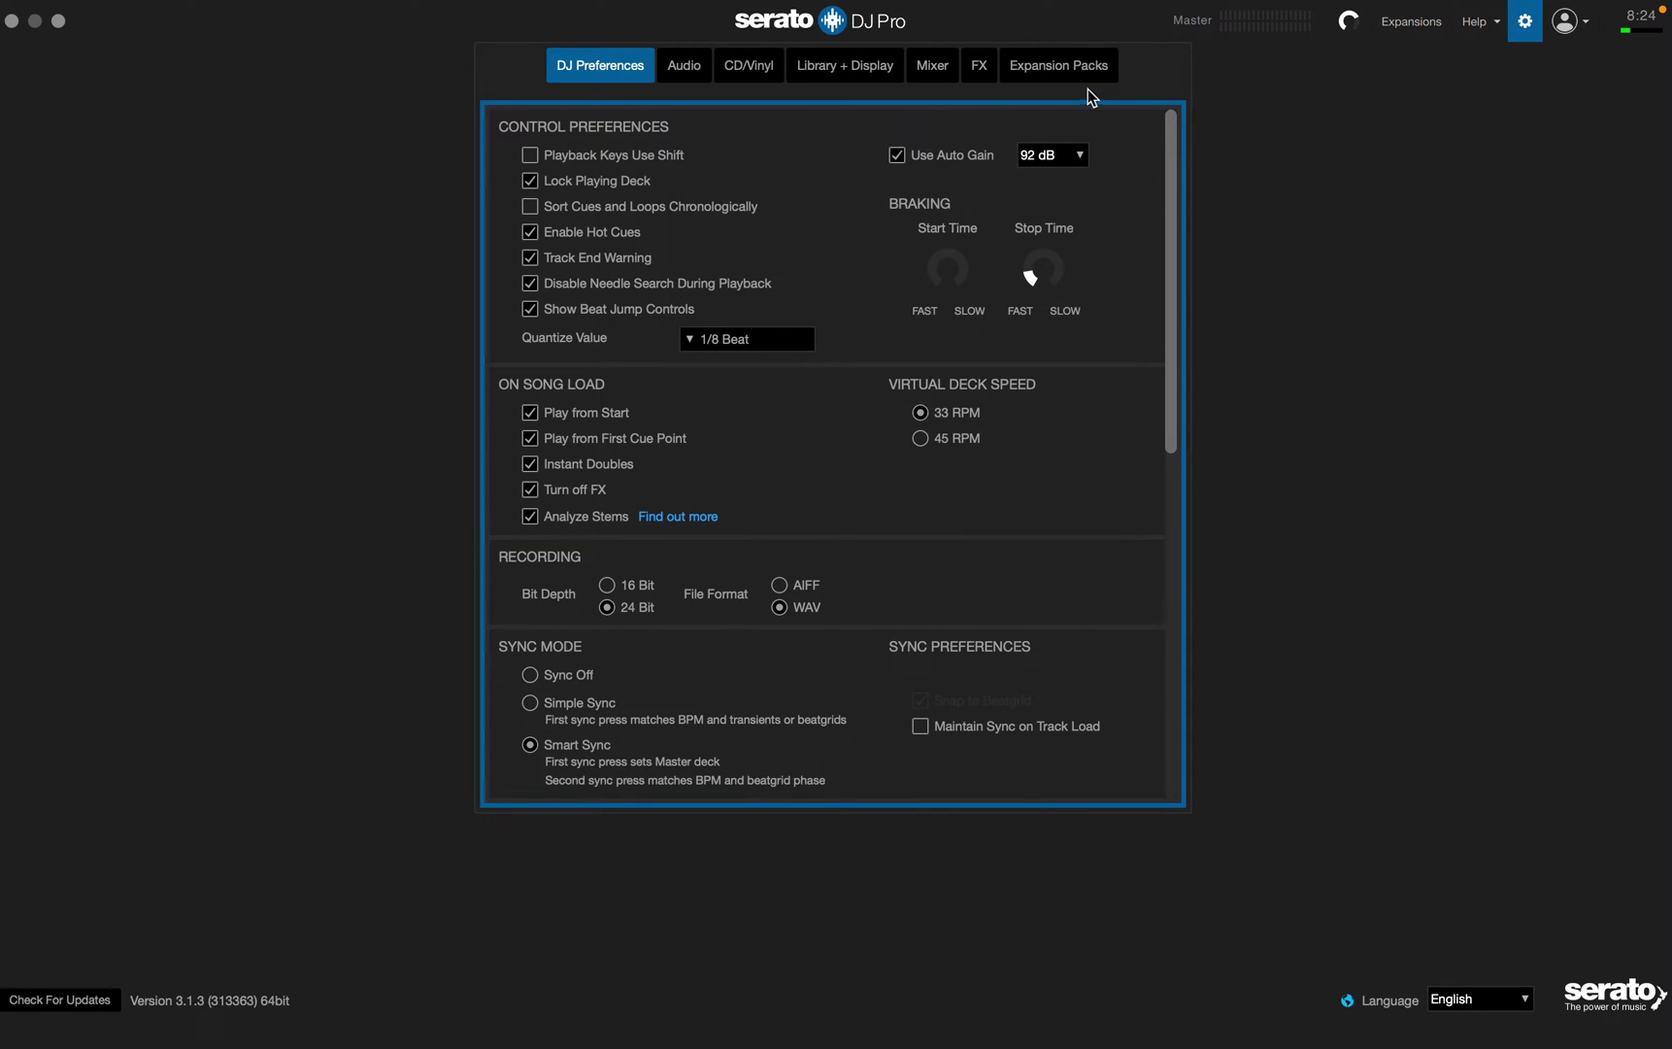
click(1060, 79)
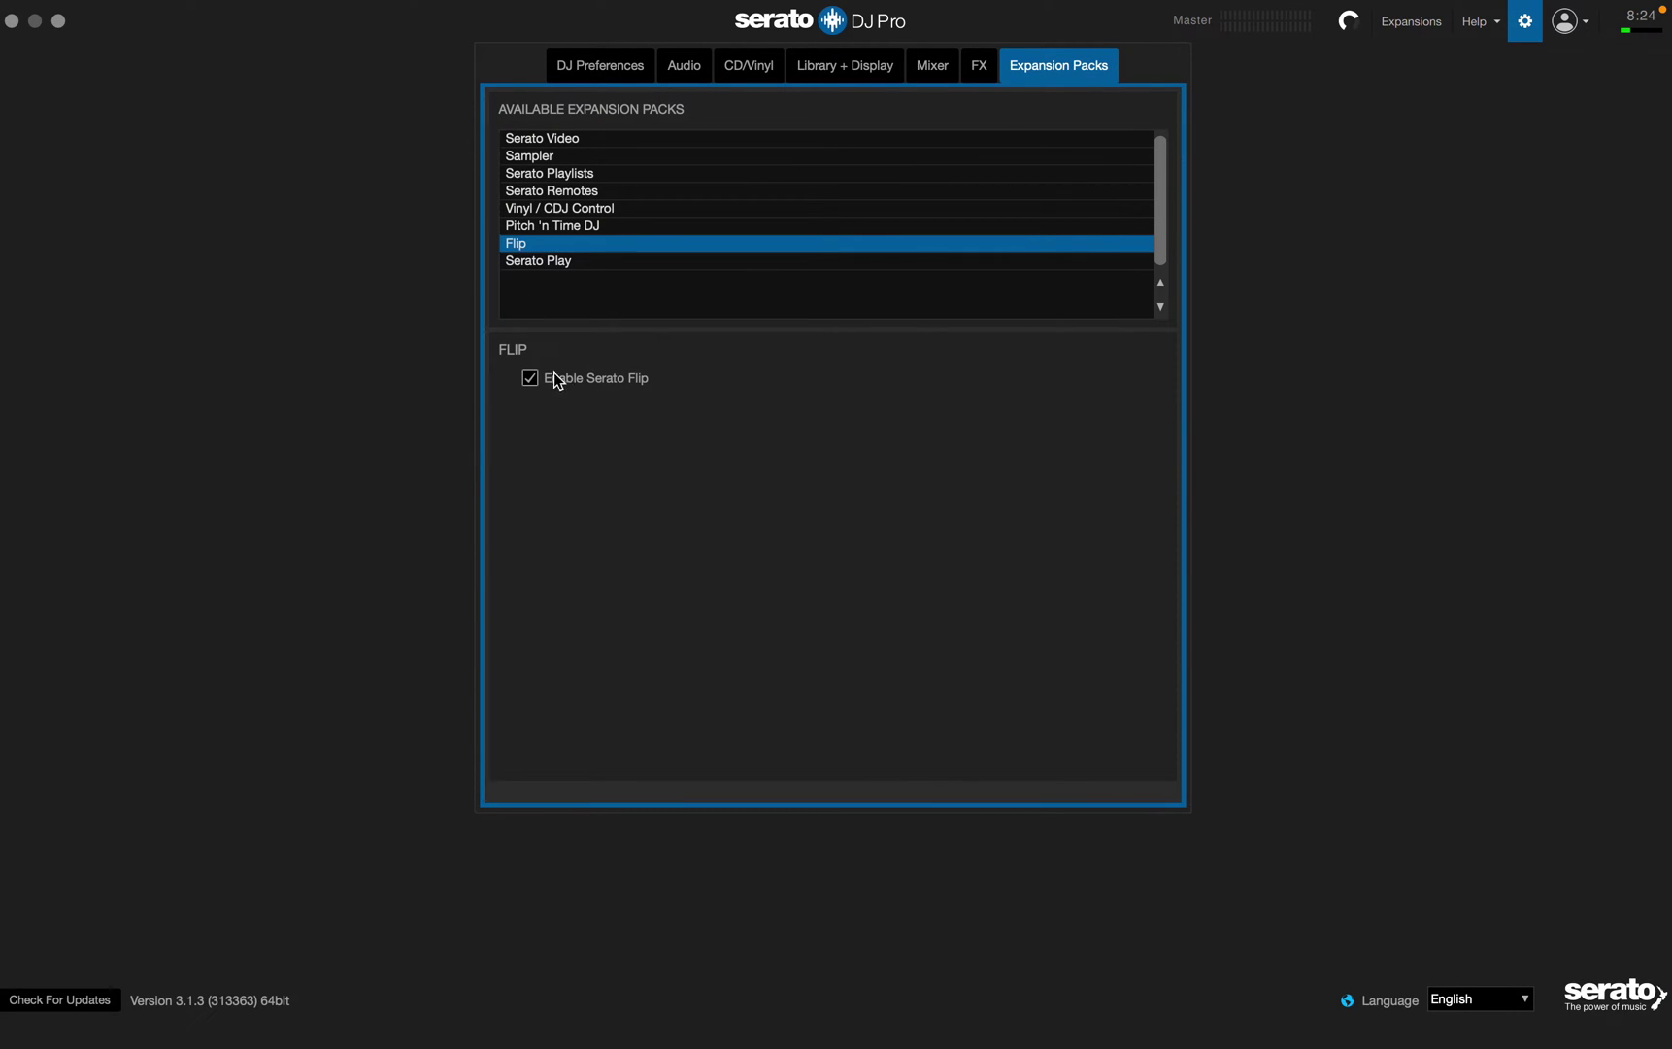
click(1524, 22)
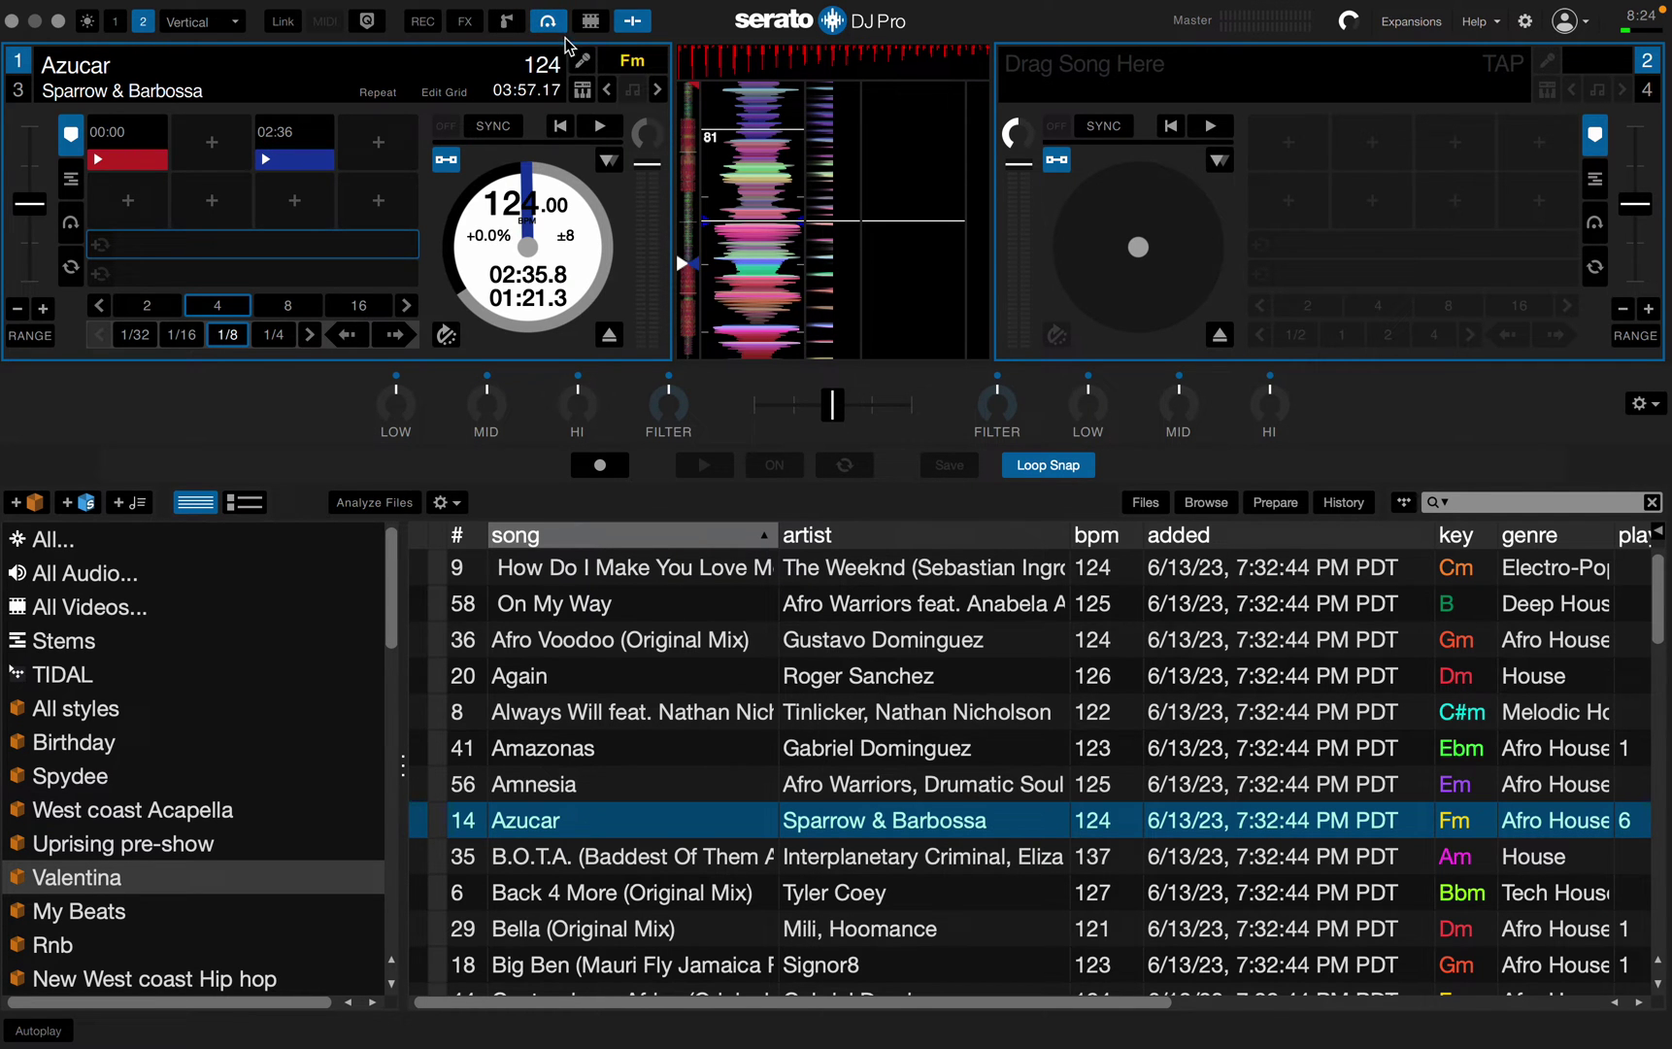
Toggle the Flip panel off and on, then arm Flip Record on deck 1
click(549, 23)
click(608, 467)
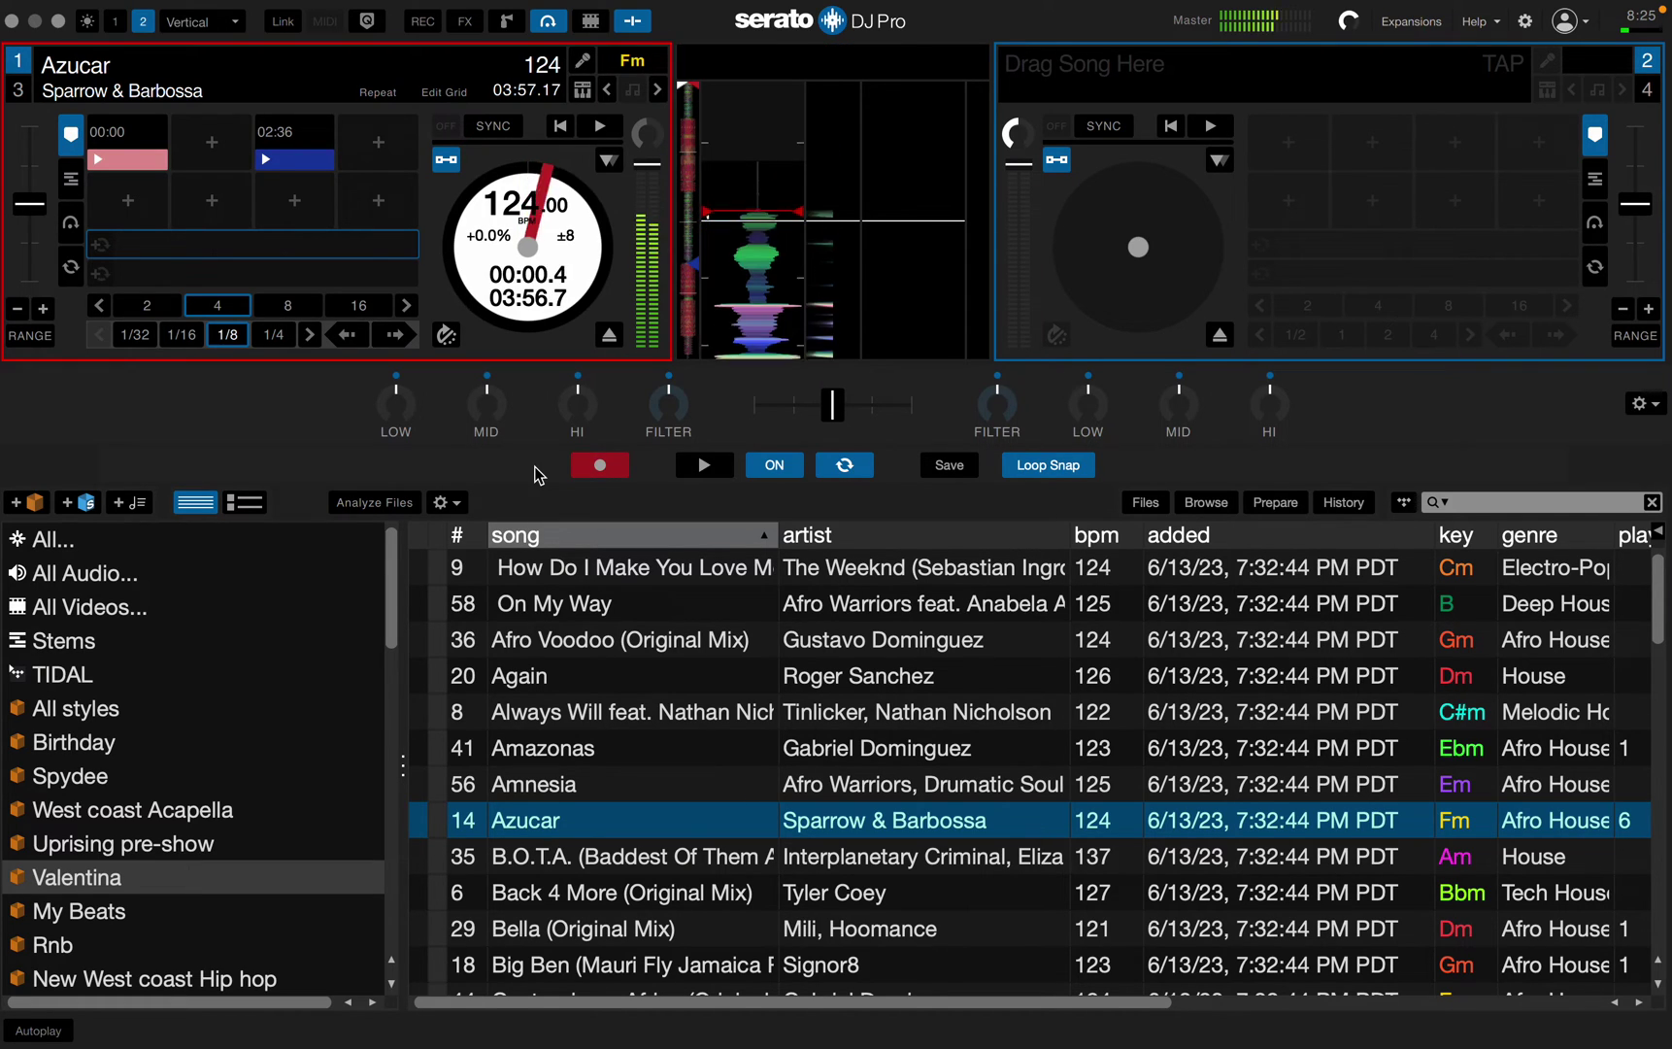
Record the Flip from the top, jumping from about 01:34 to the 02:36 hot cue, then stop
key(q)
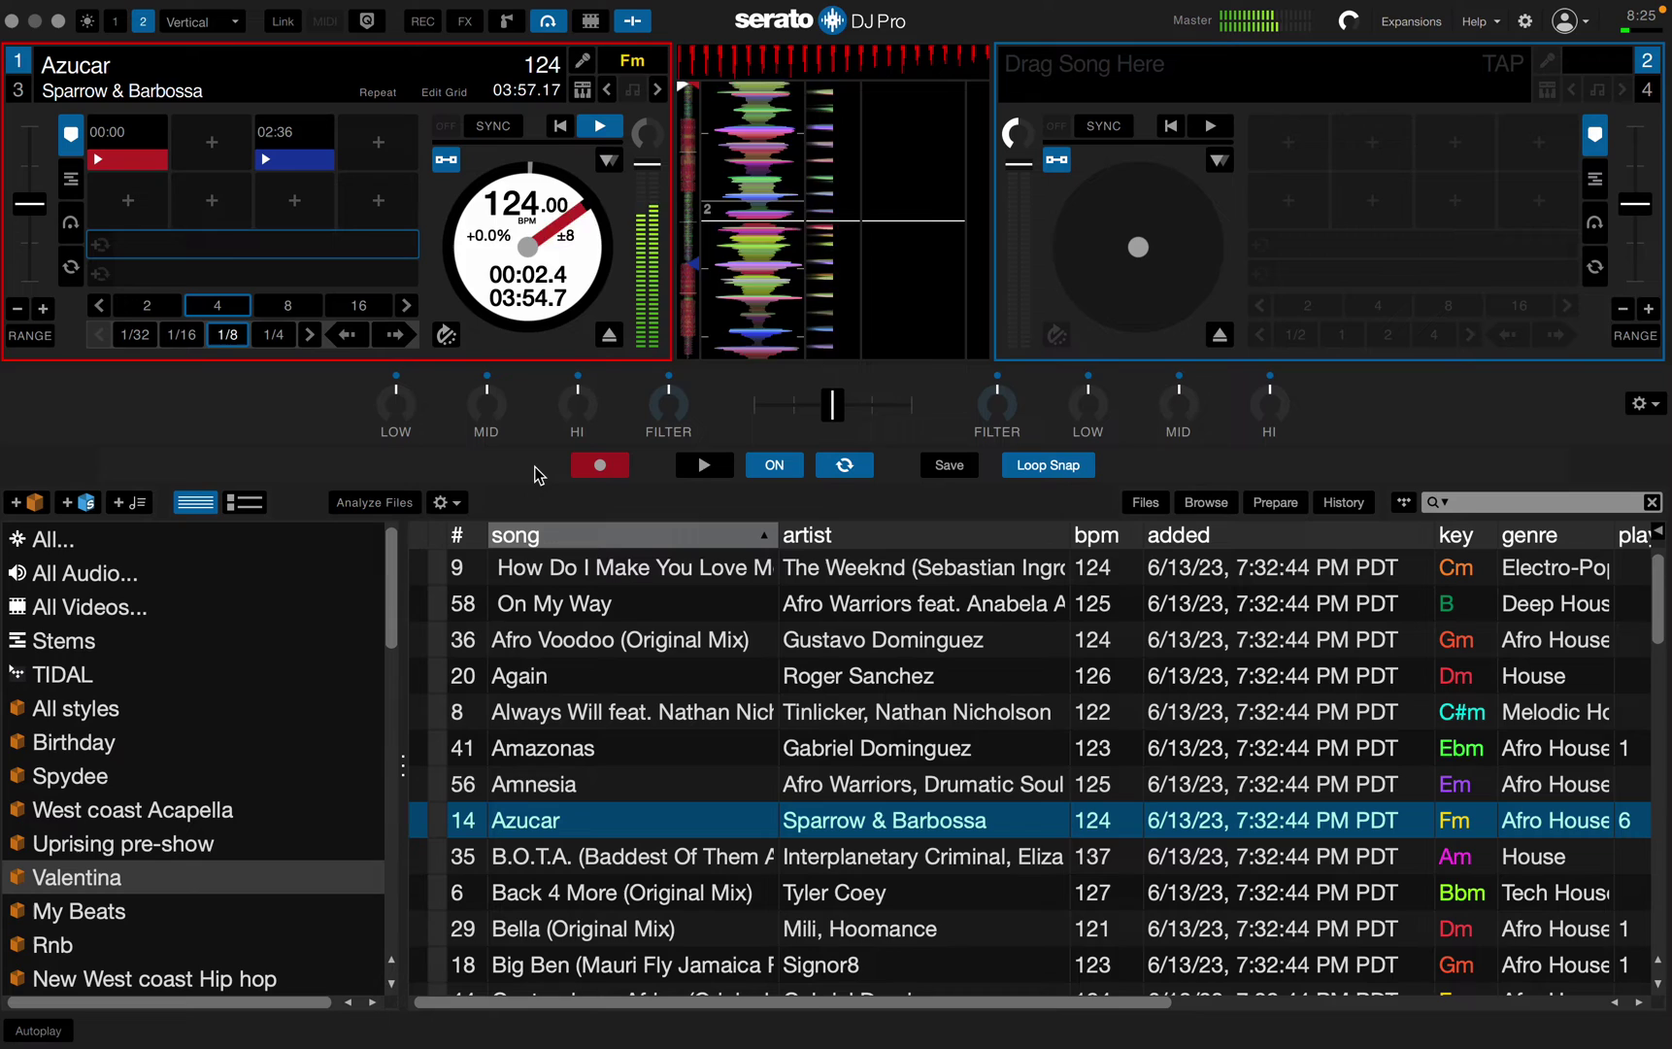
key(space)
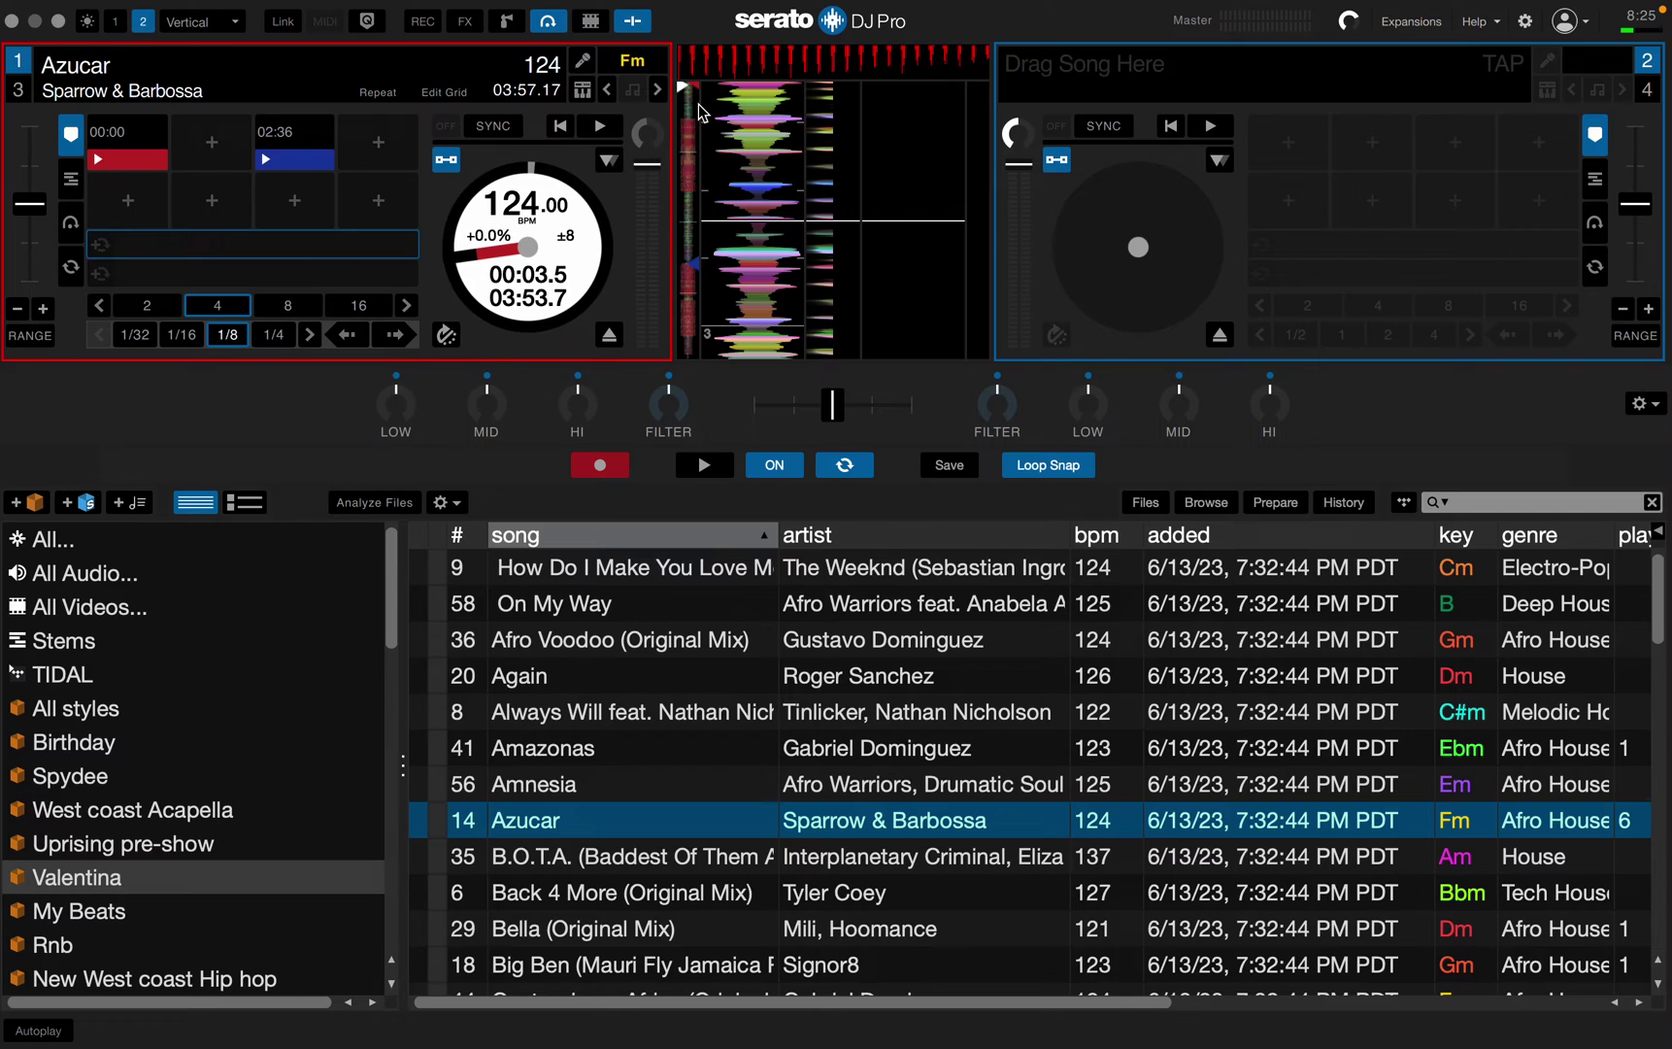
click(691, 192)
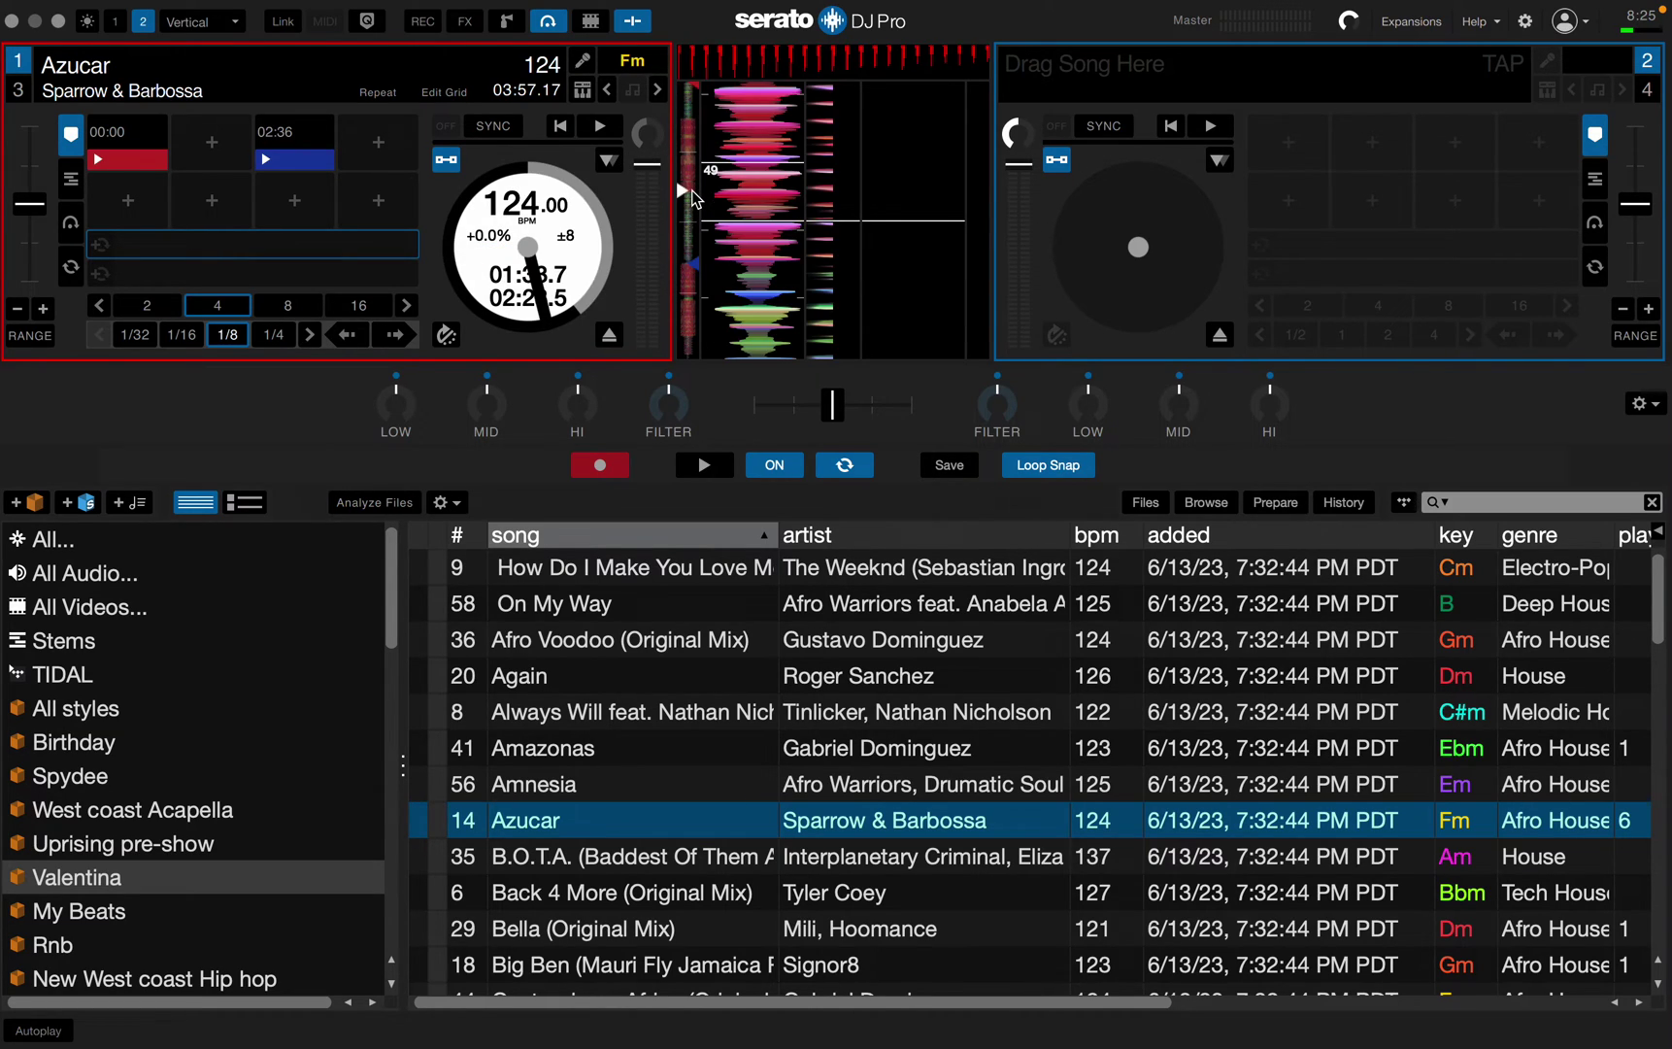
mouse_move(760, 244)
mouse_down()
mouse_move(755, 200)
mouse_move(764, 306)
mouse_up()
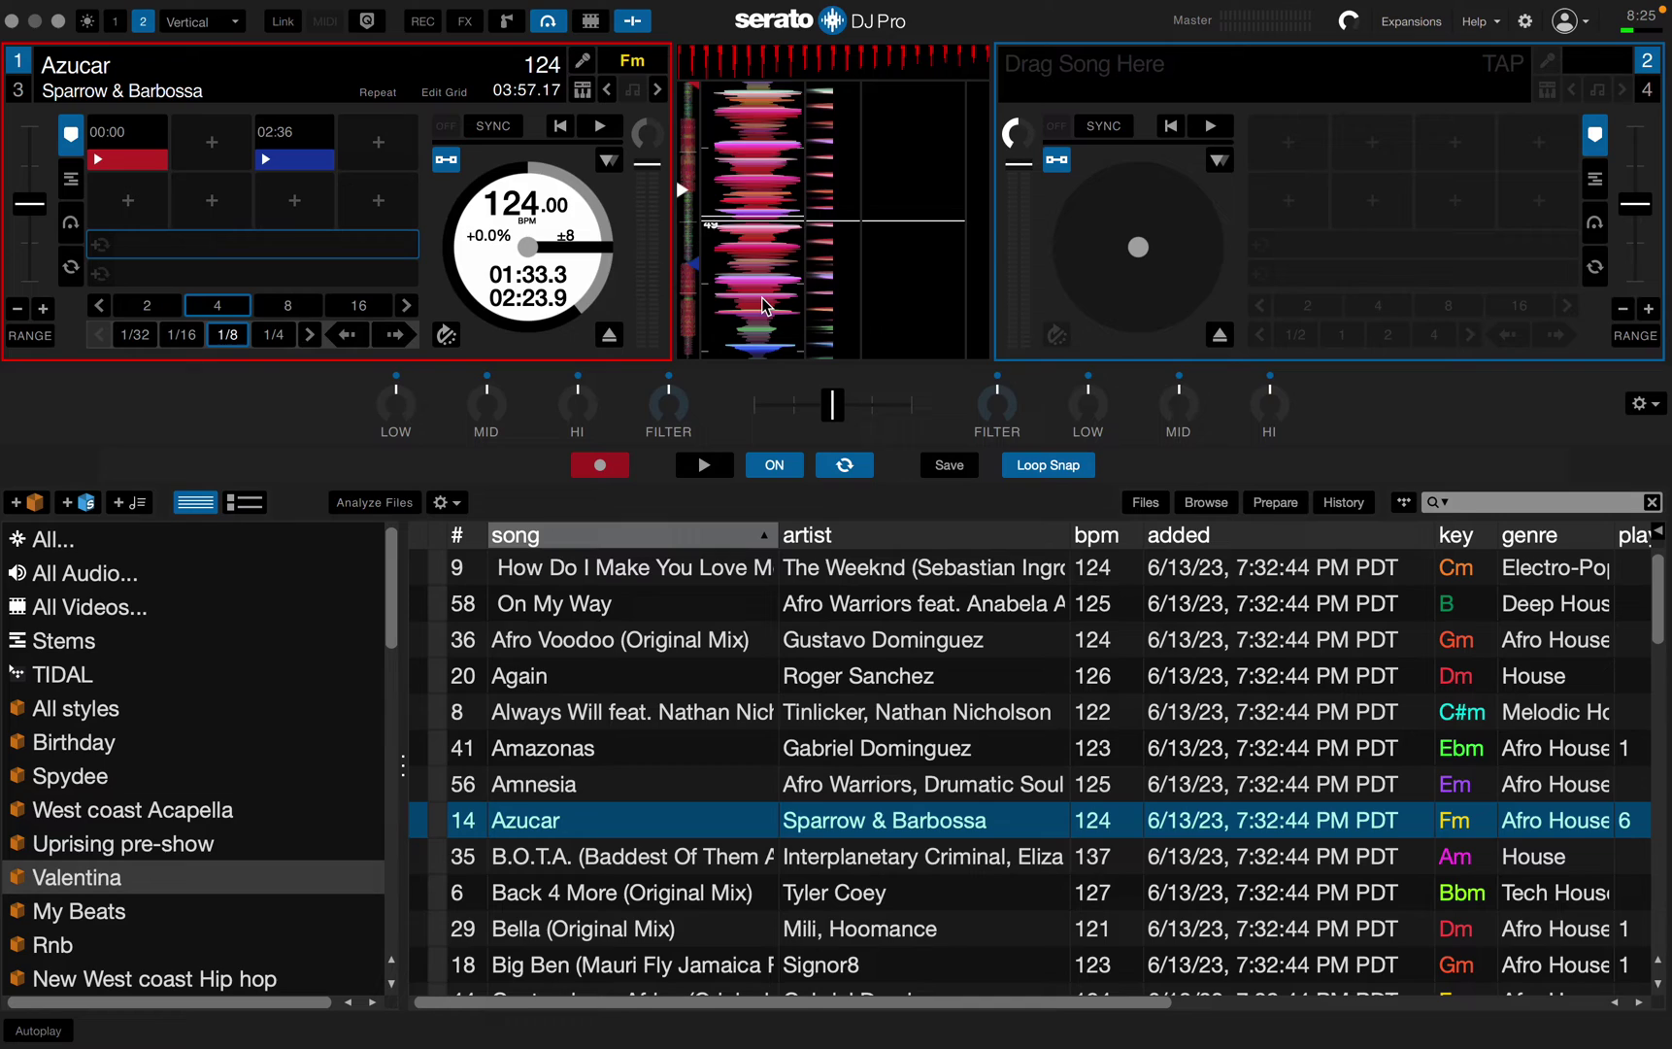
drag(764, 303, 764, 305)
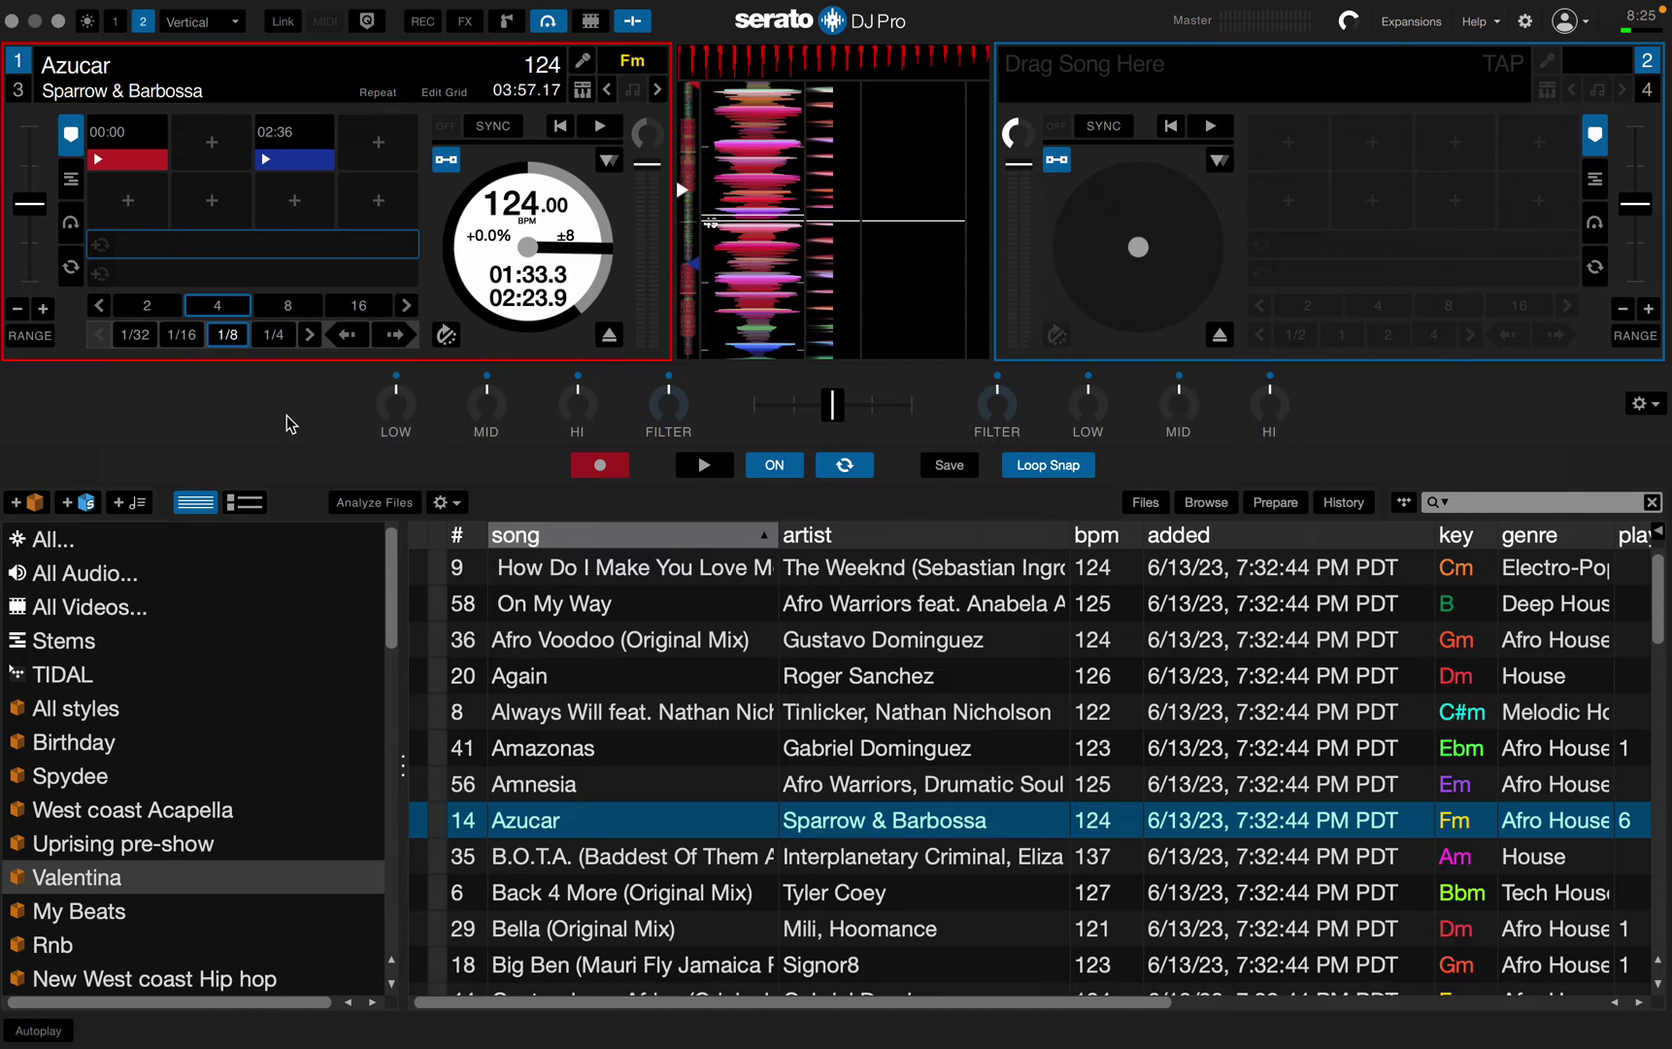
key(2)
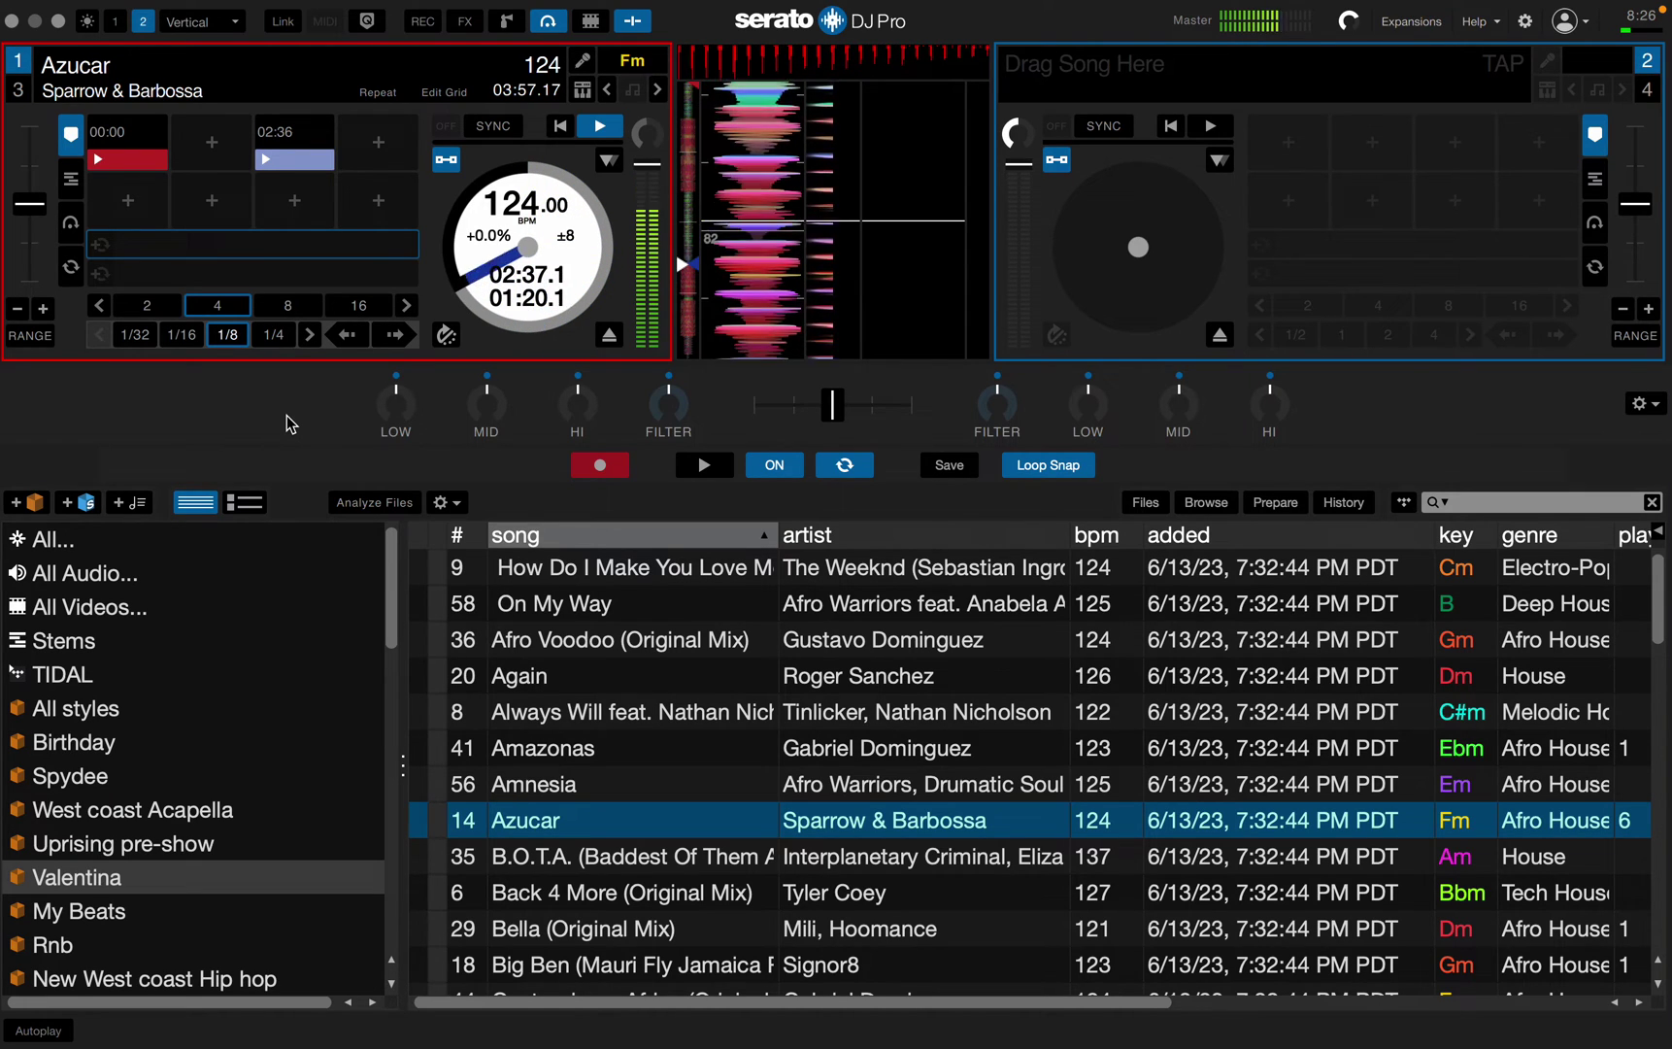
key(space)
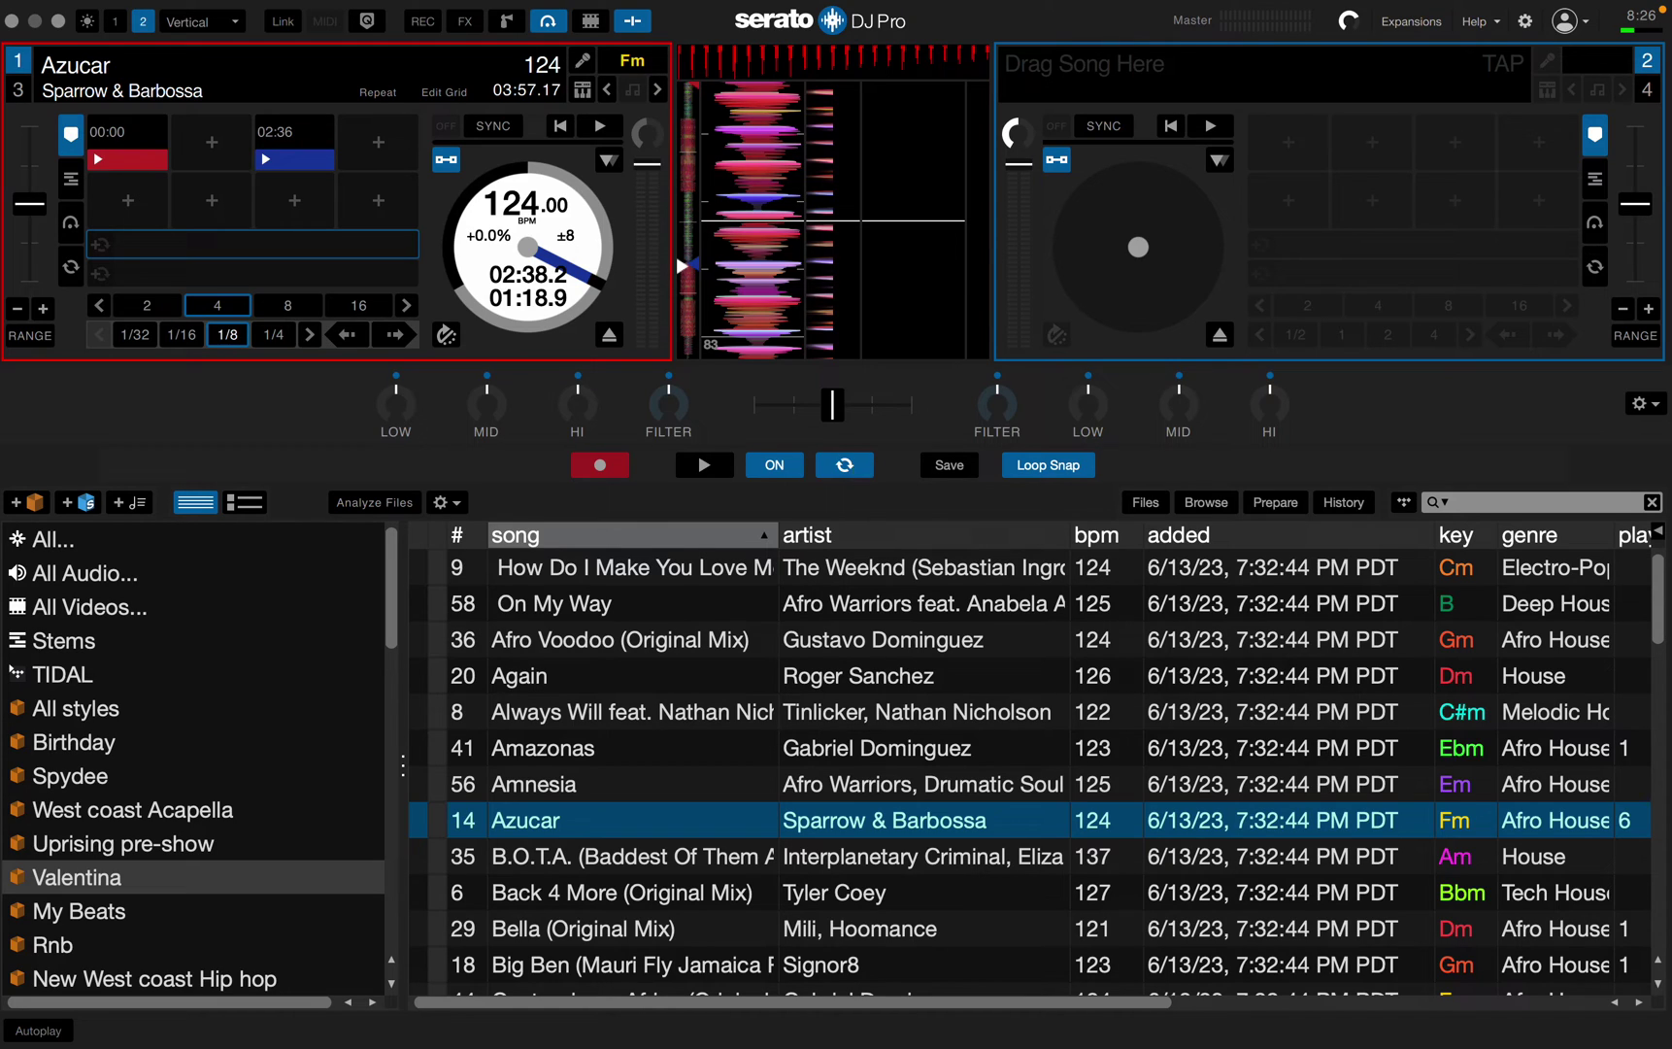
Turn off the Flip loop, save it as Flip 1, and show deck 1's saved Flips
click(852, 471)
click(964, 469)
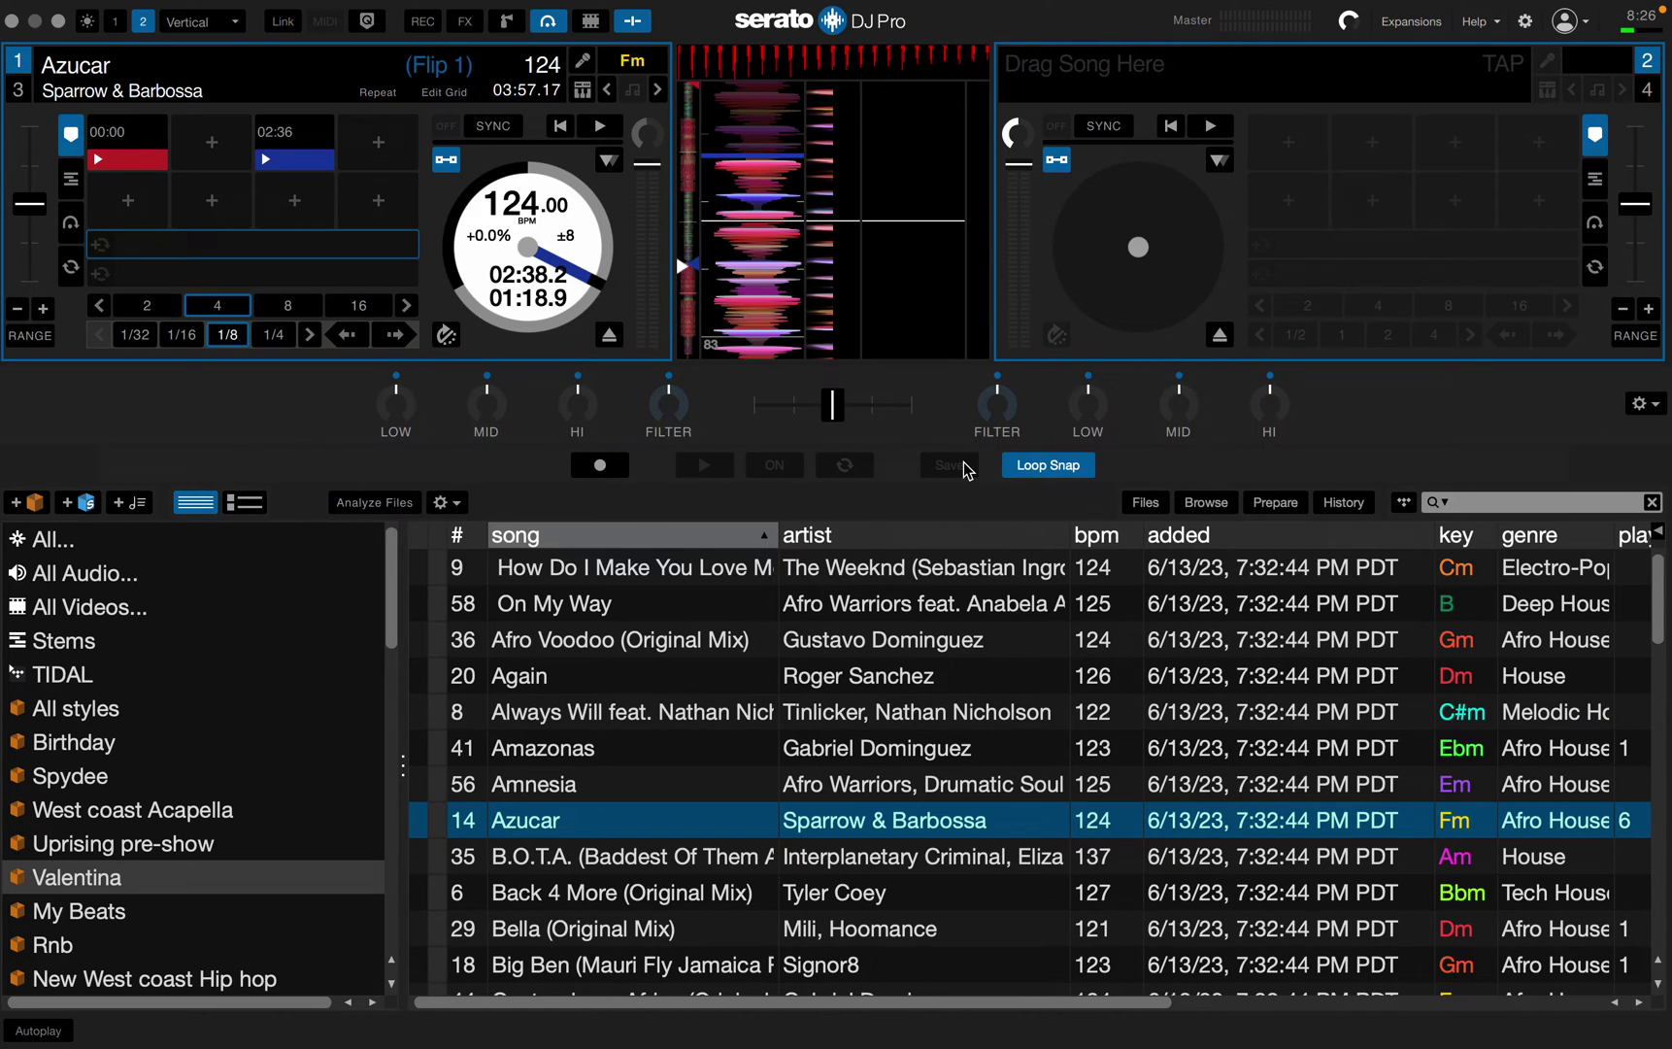
click(72, 226)
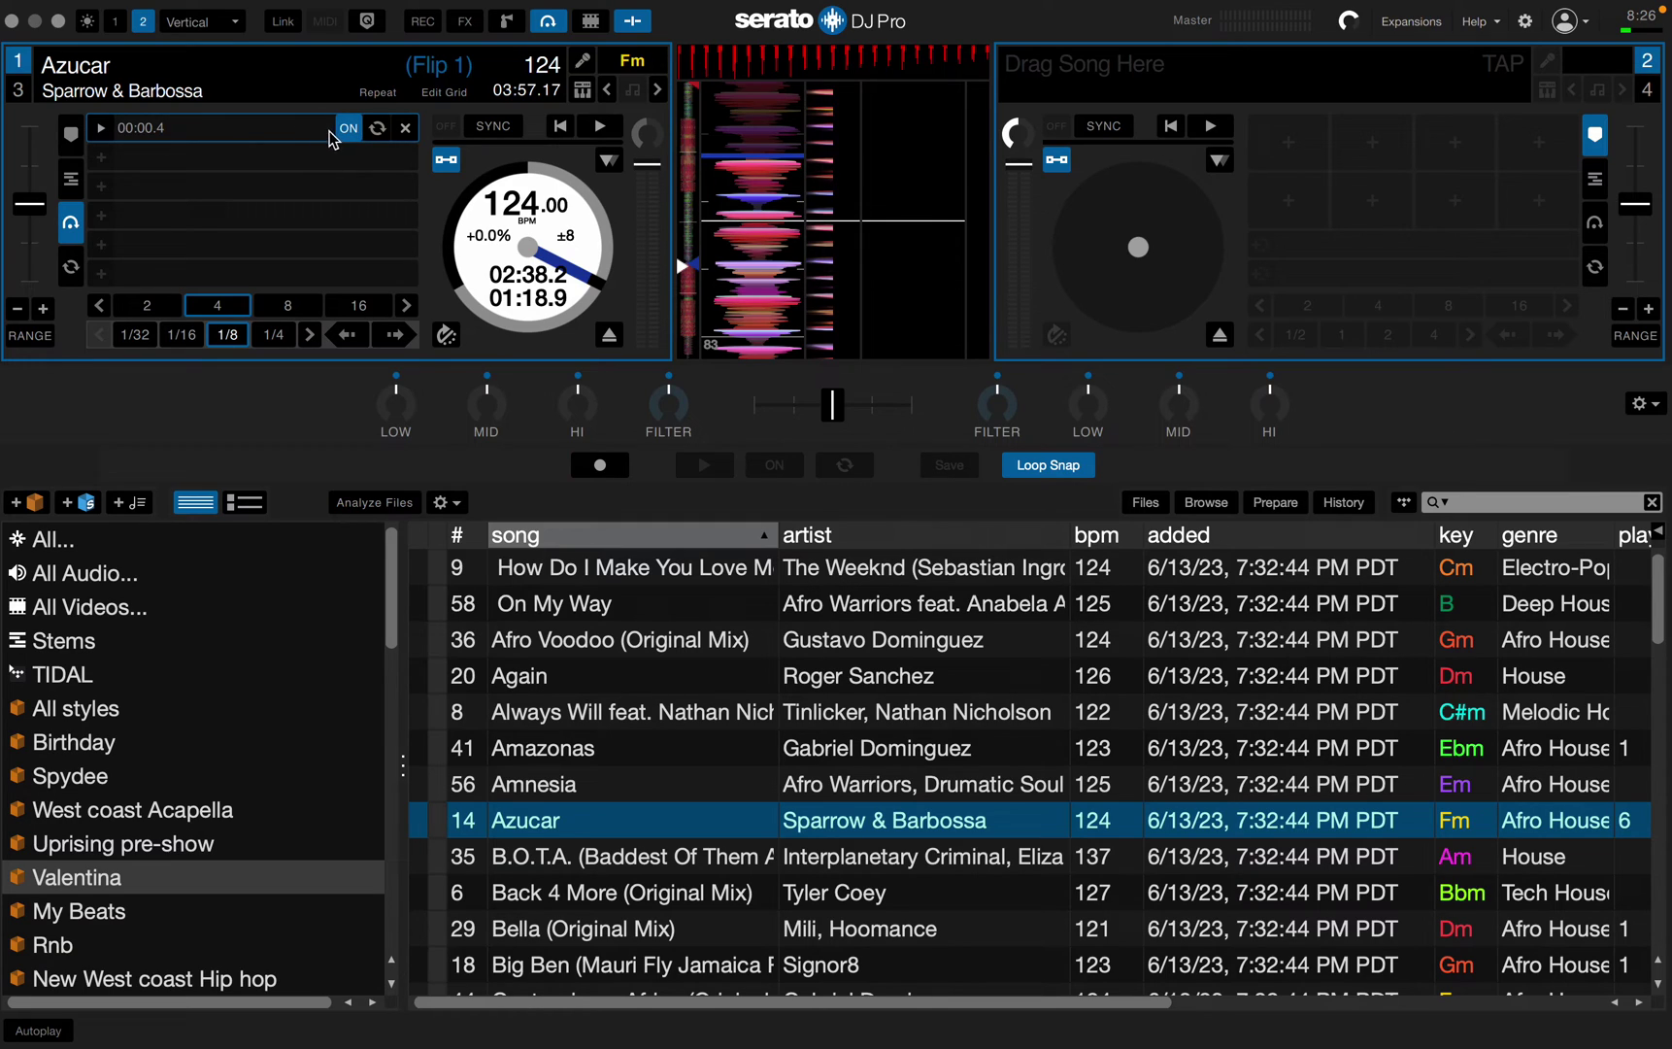
Play Flip 1 from its start on deck 1, then stop playback
click(102, 128)
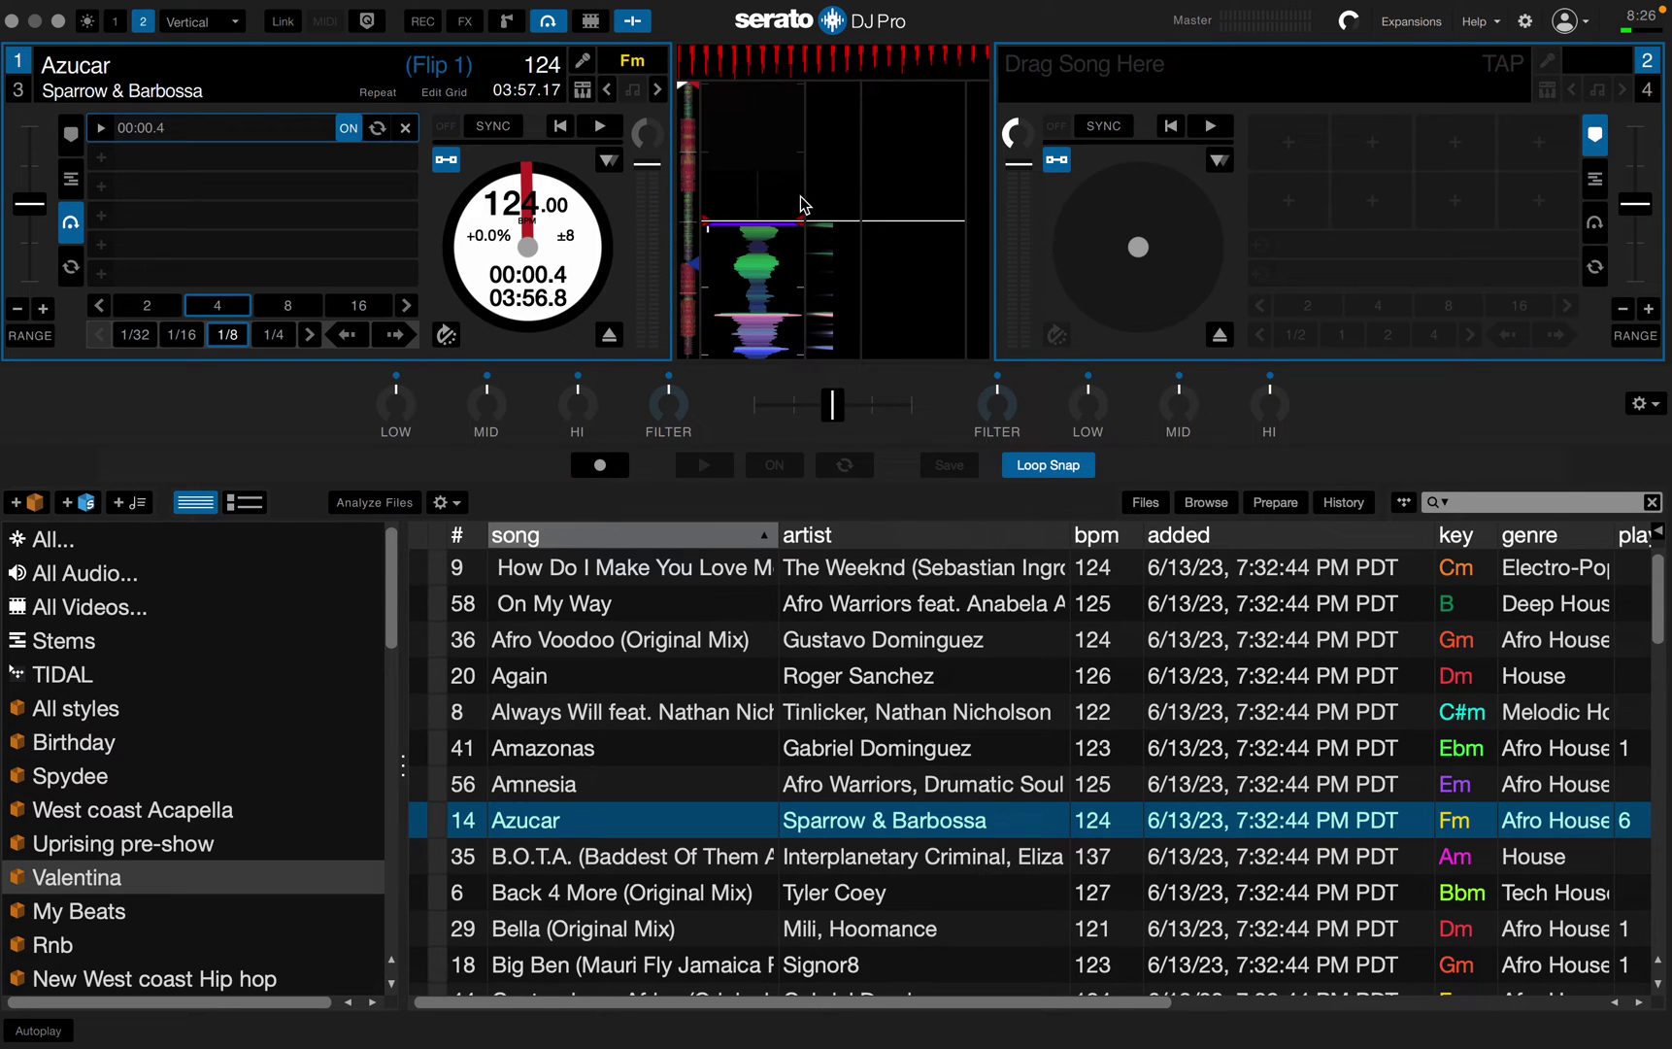
key(space)
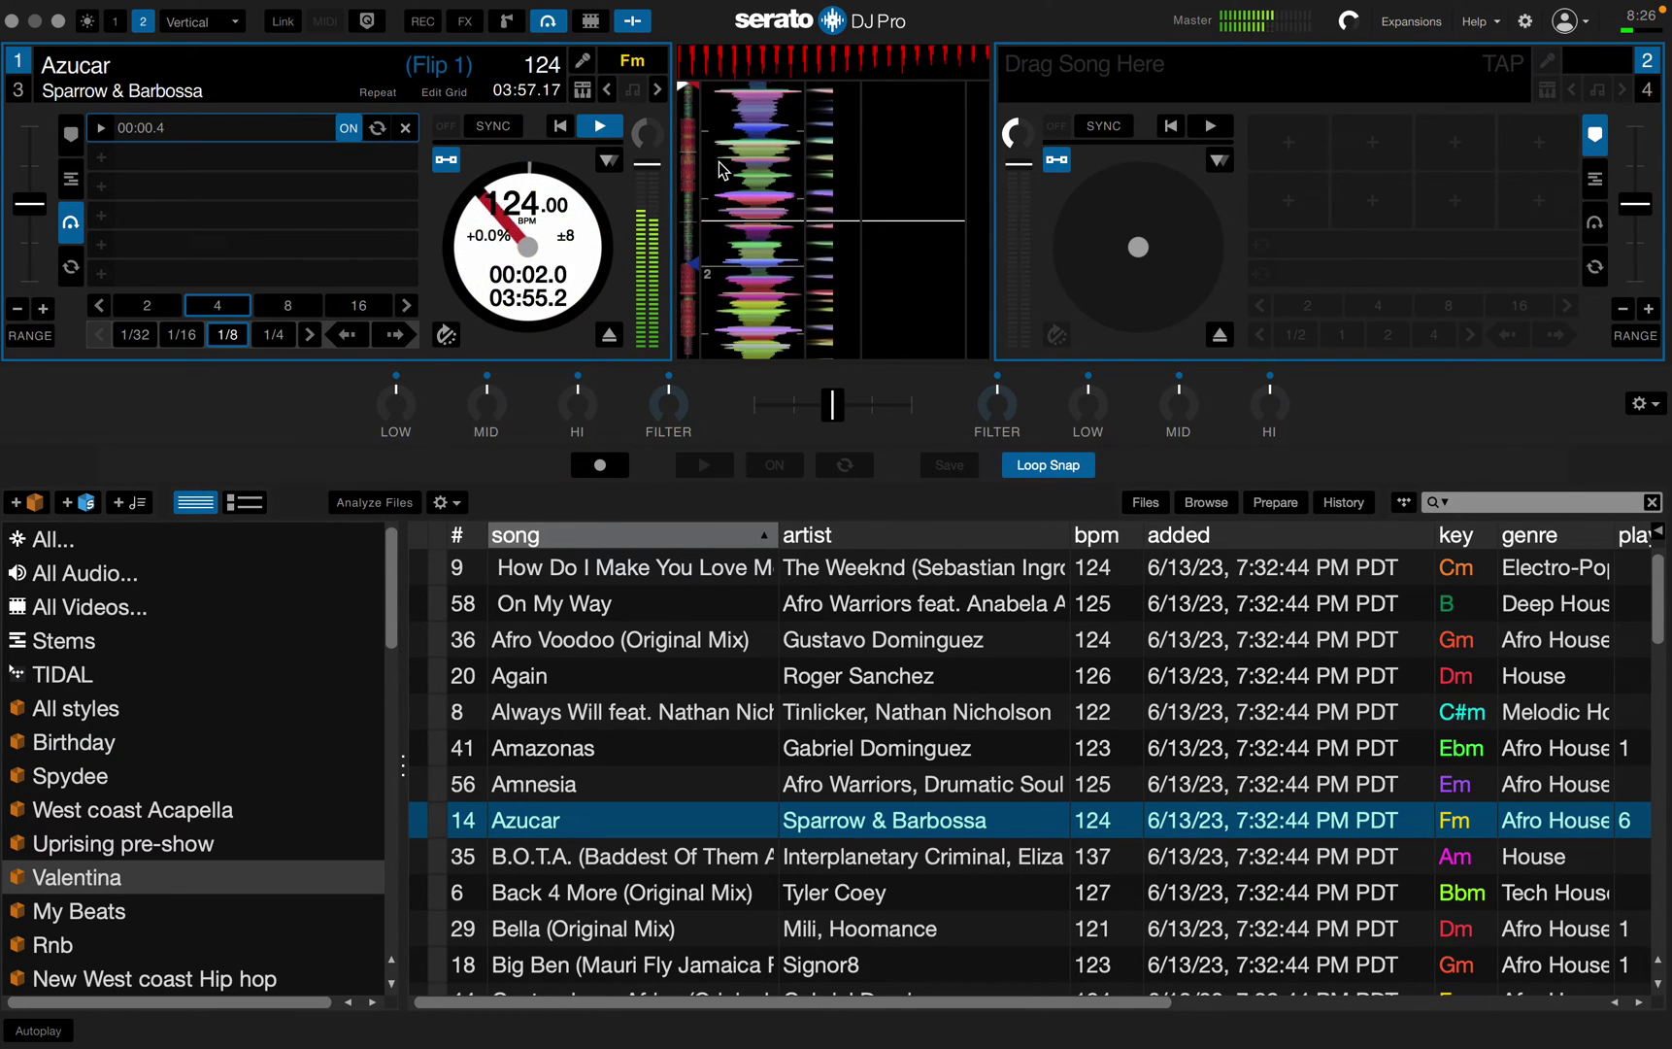
key(XF86AudioRaiseVolume)
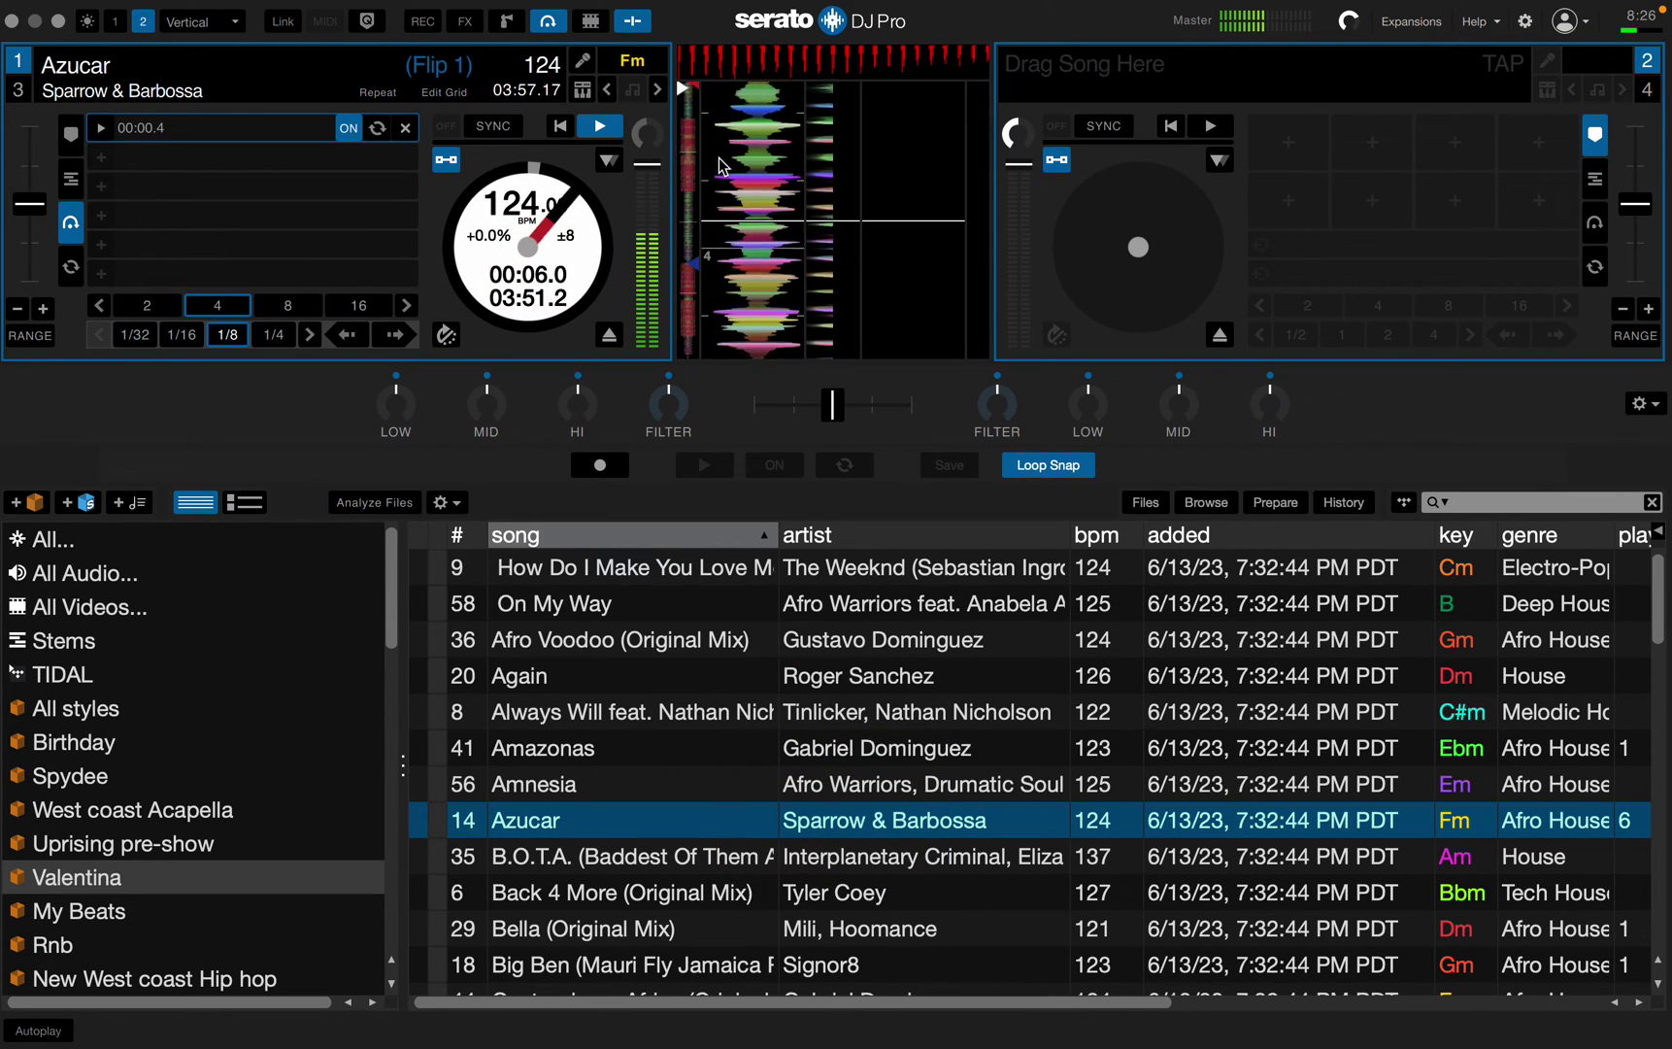
key(space)
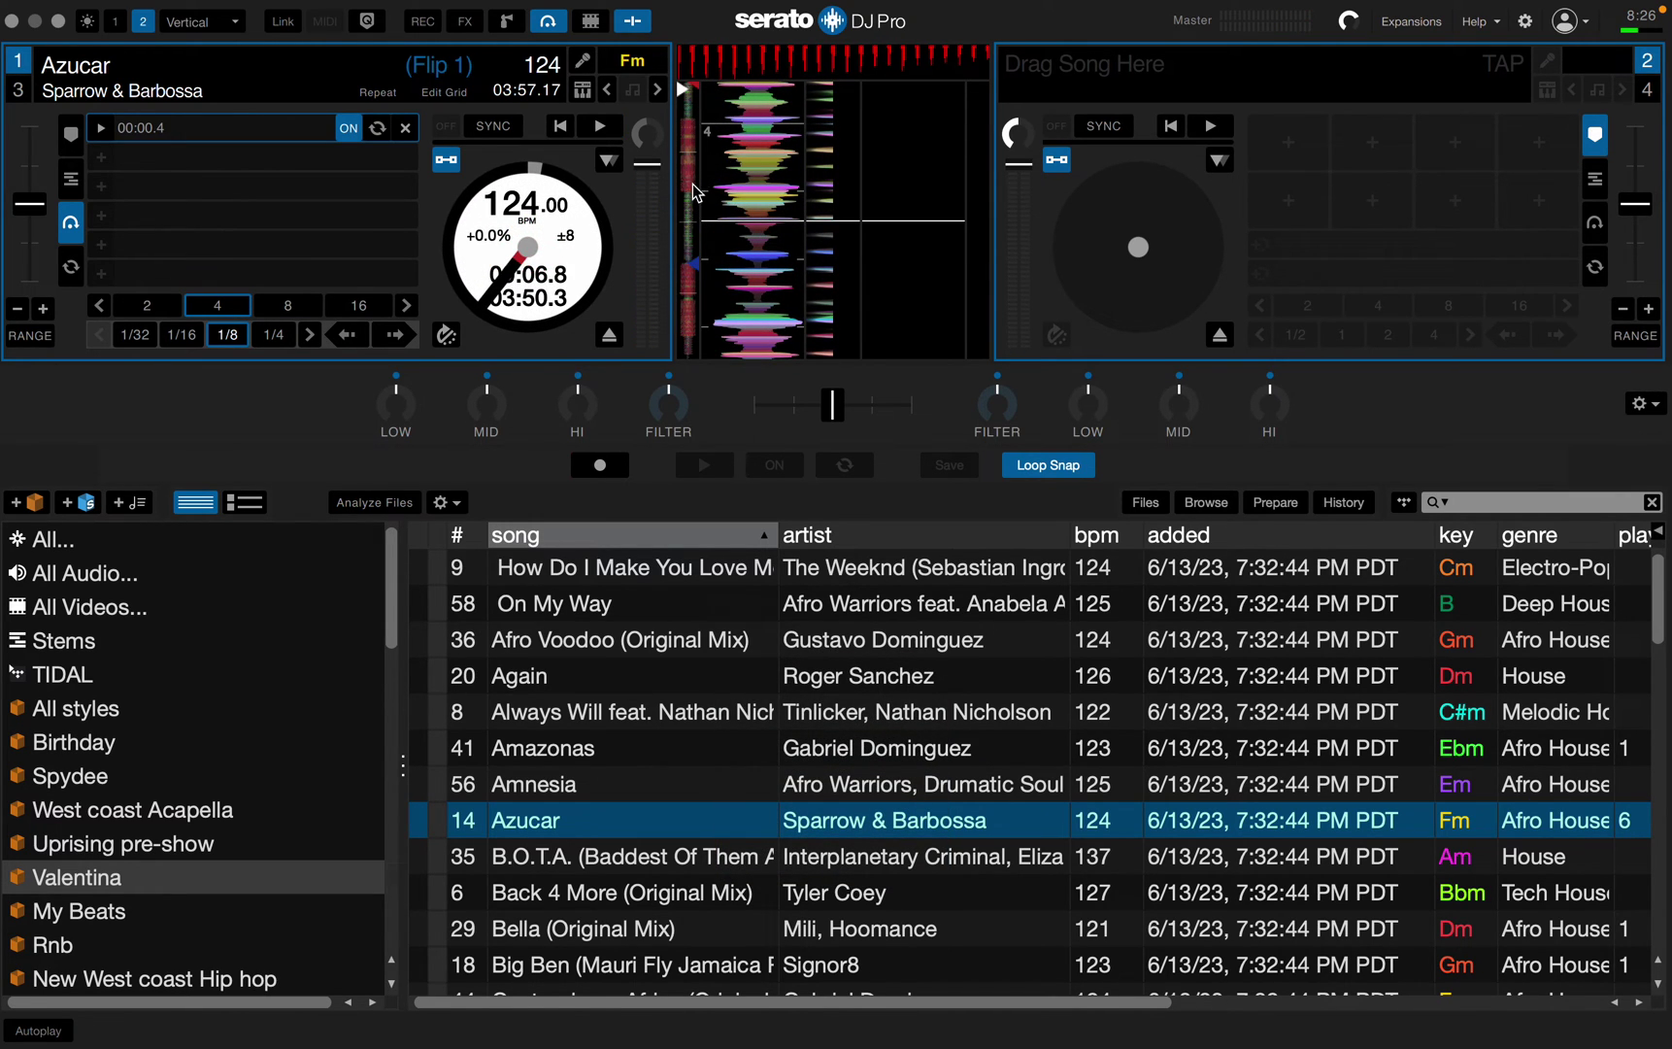
Audition the skip from about 01:33 to 02:37, then return to the Flip's start
click(693, 193)
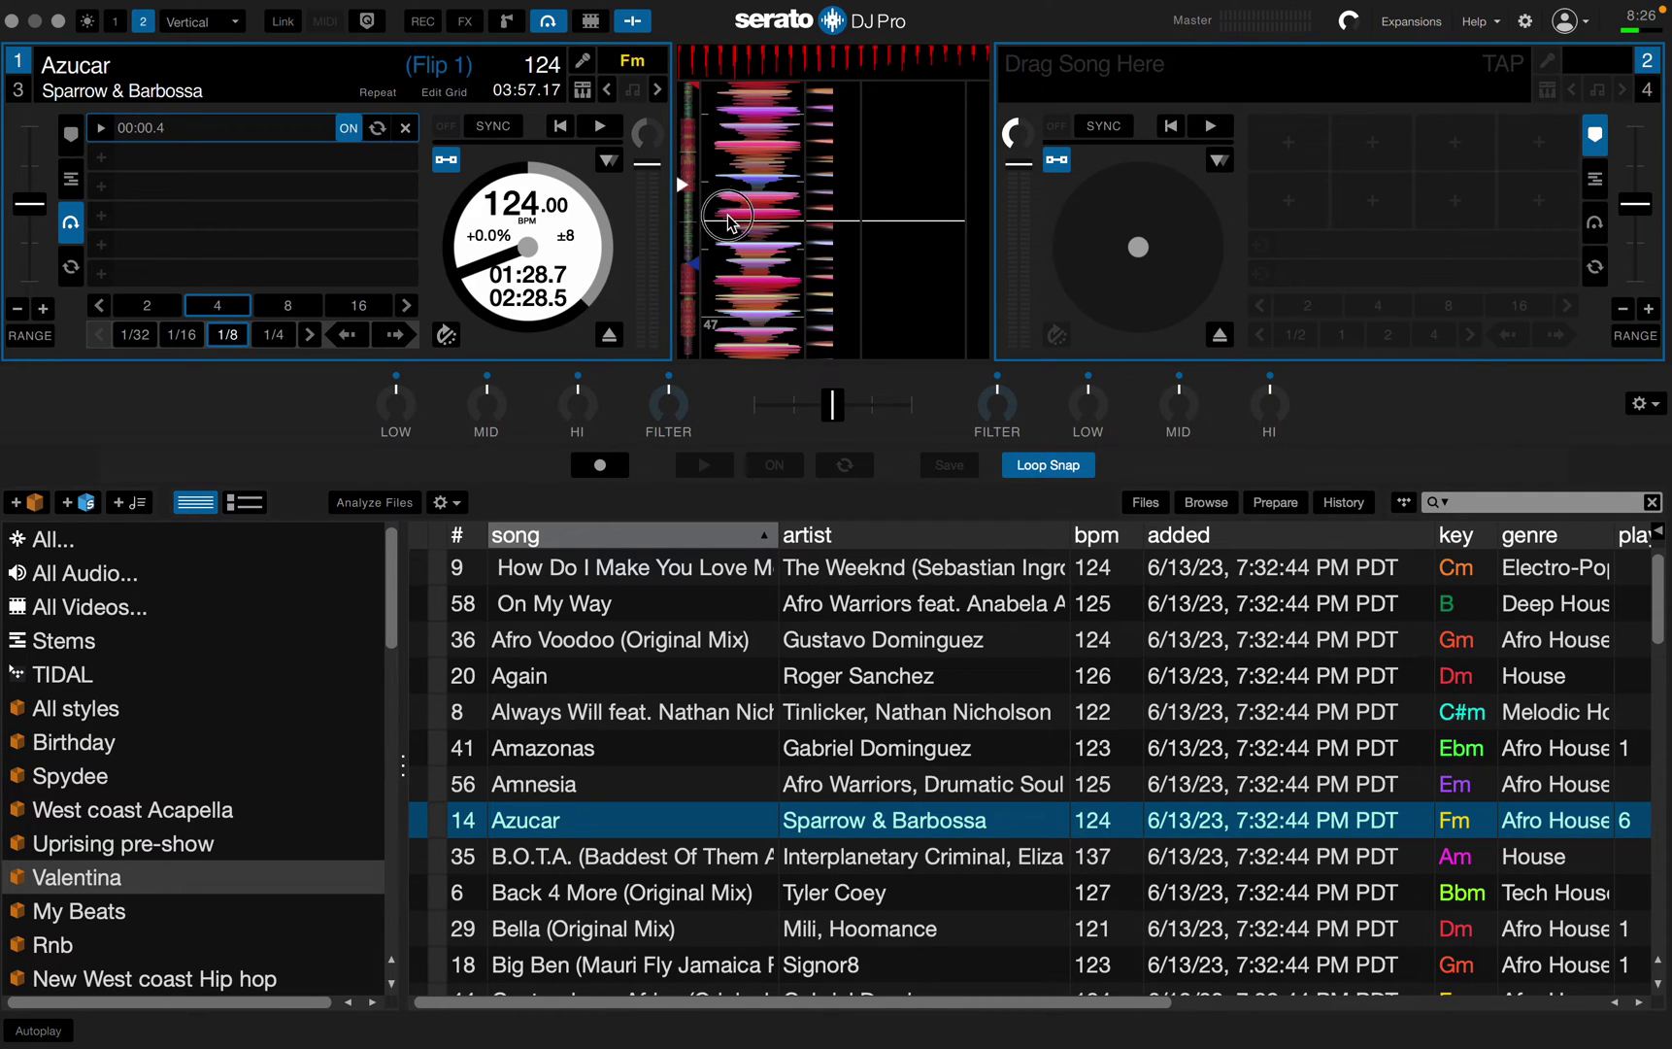
drag(731, 235, 738, 159)
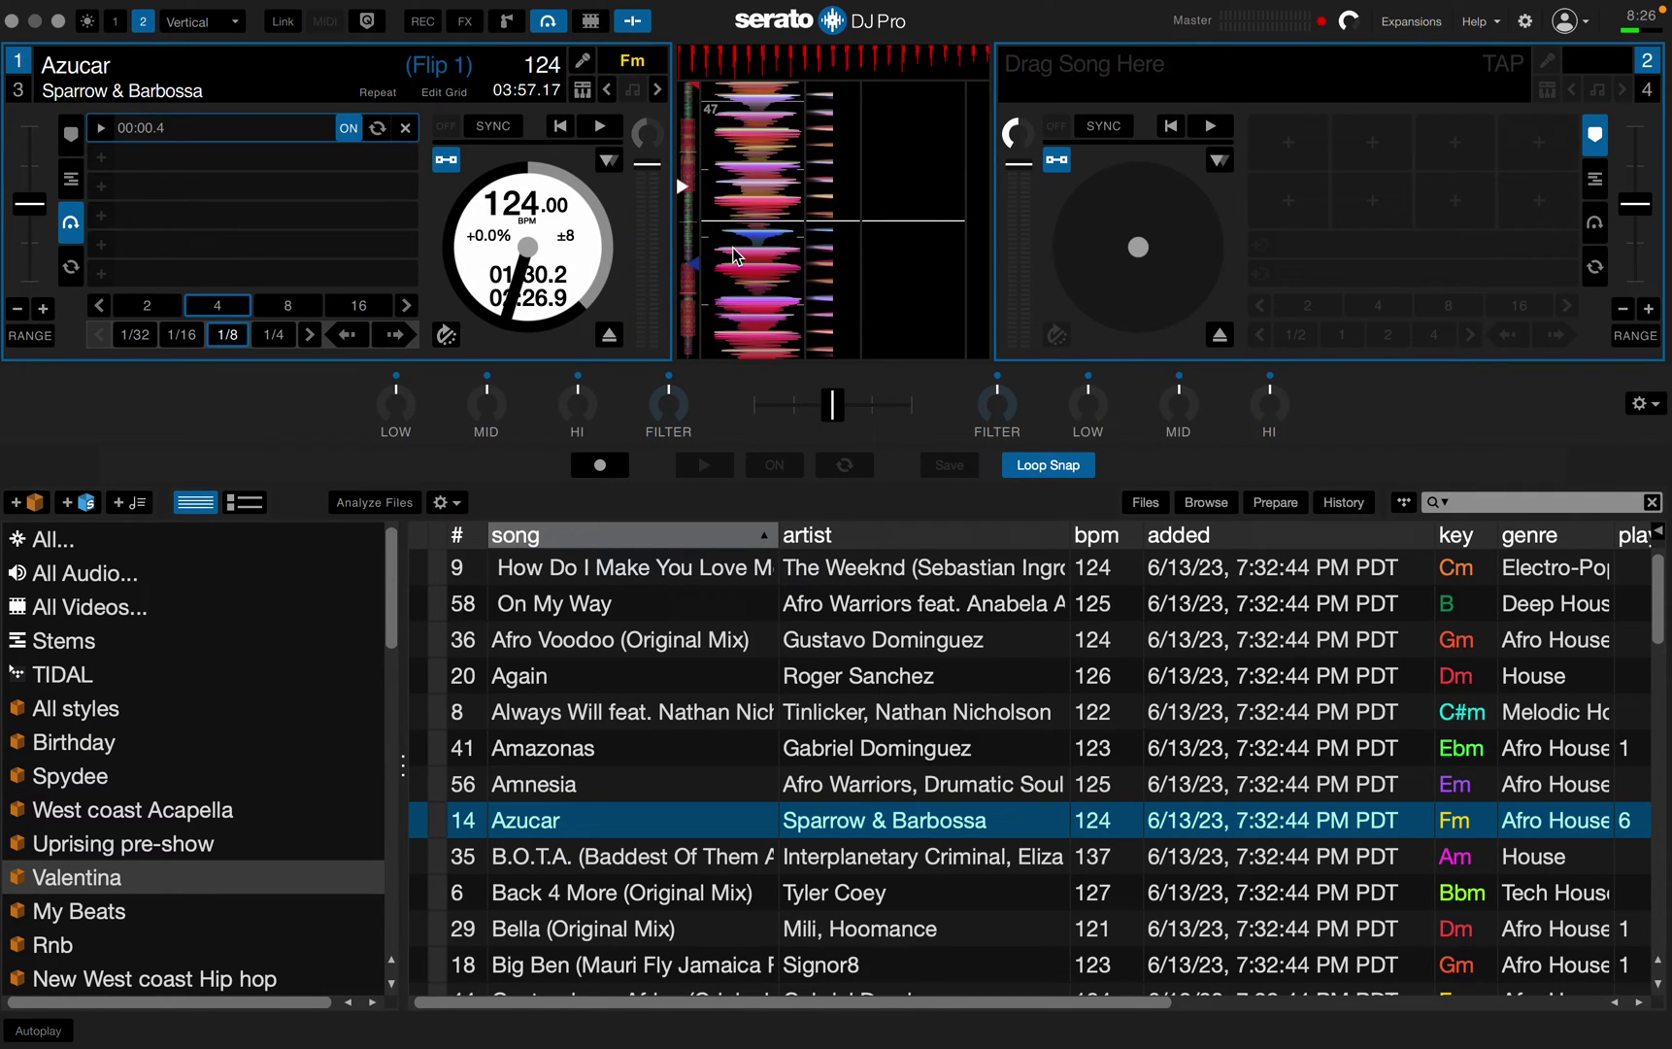
drag(735, 255, 738, 49)
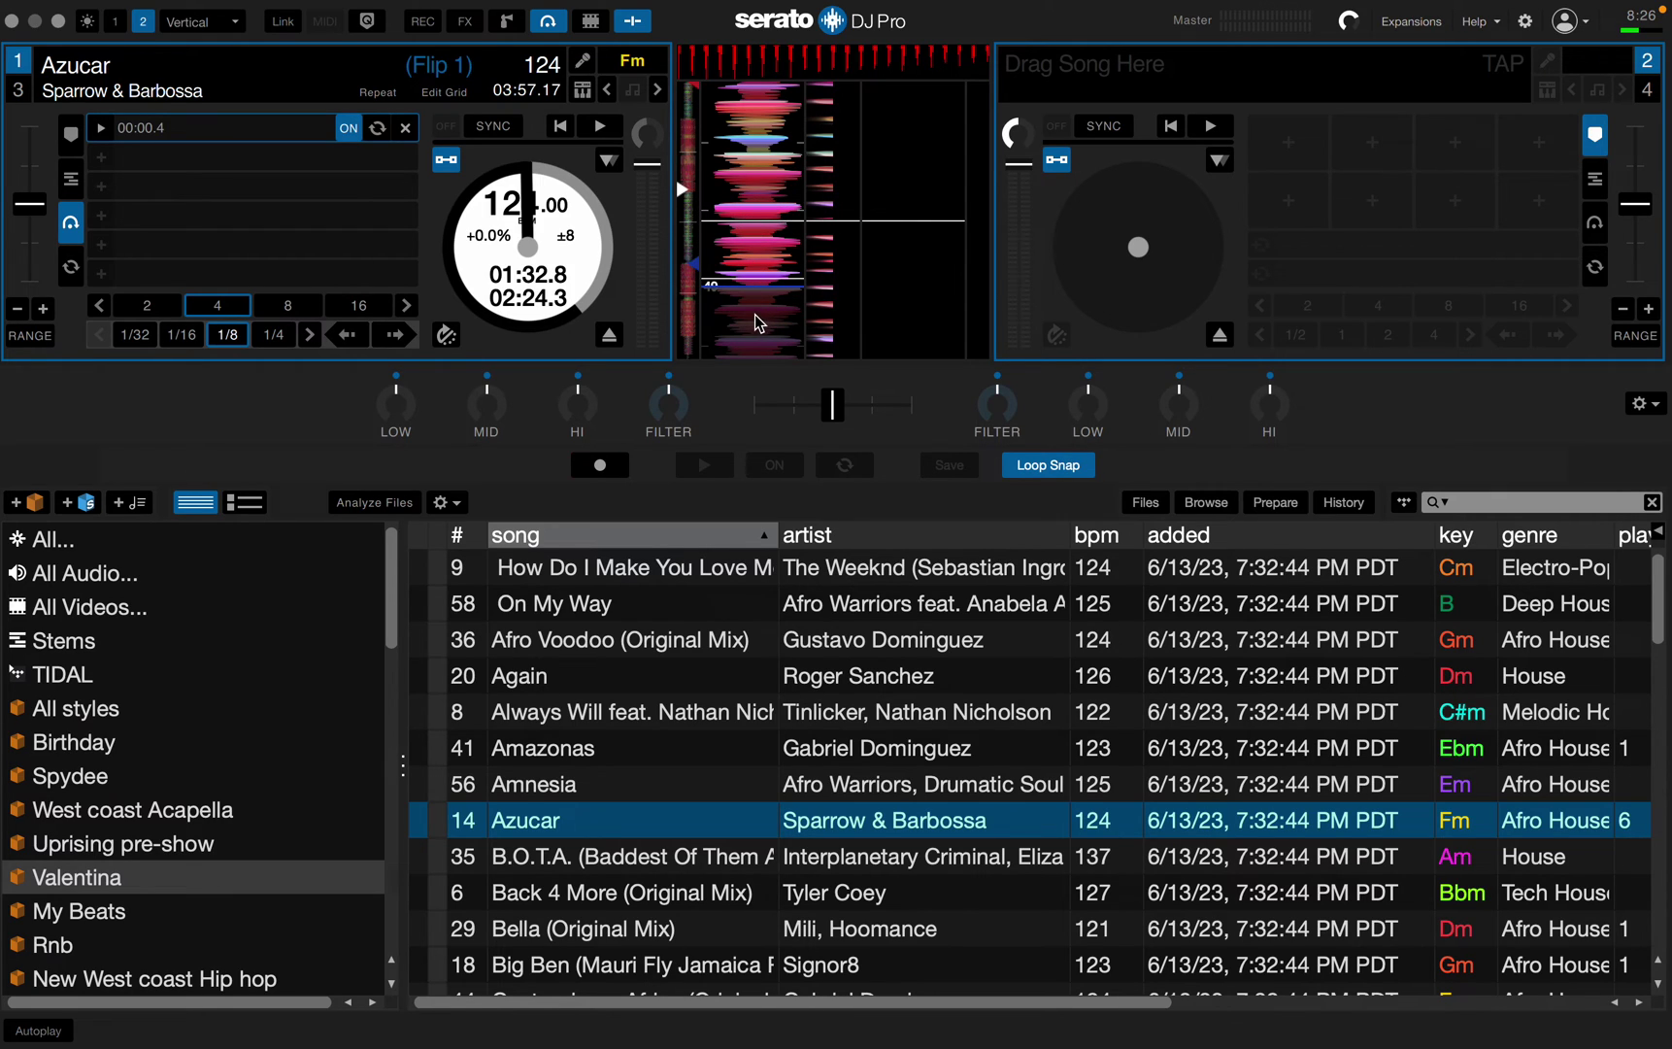
drag(756, 313, 749, 290)
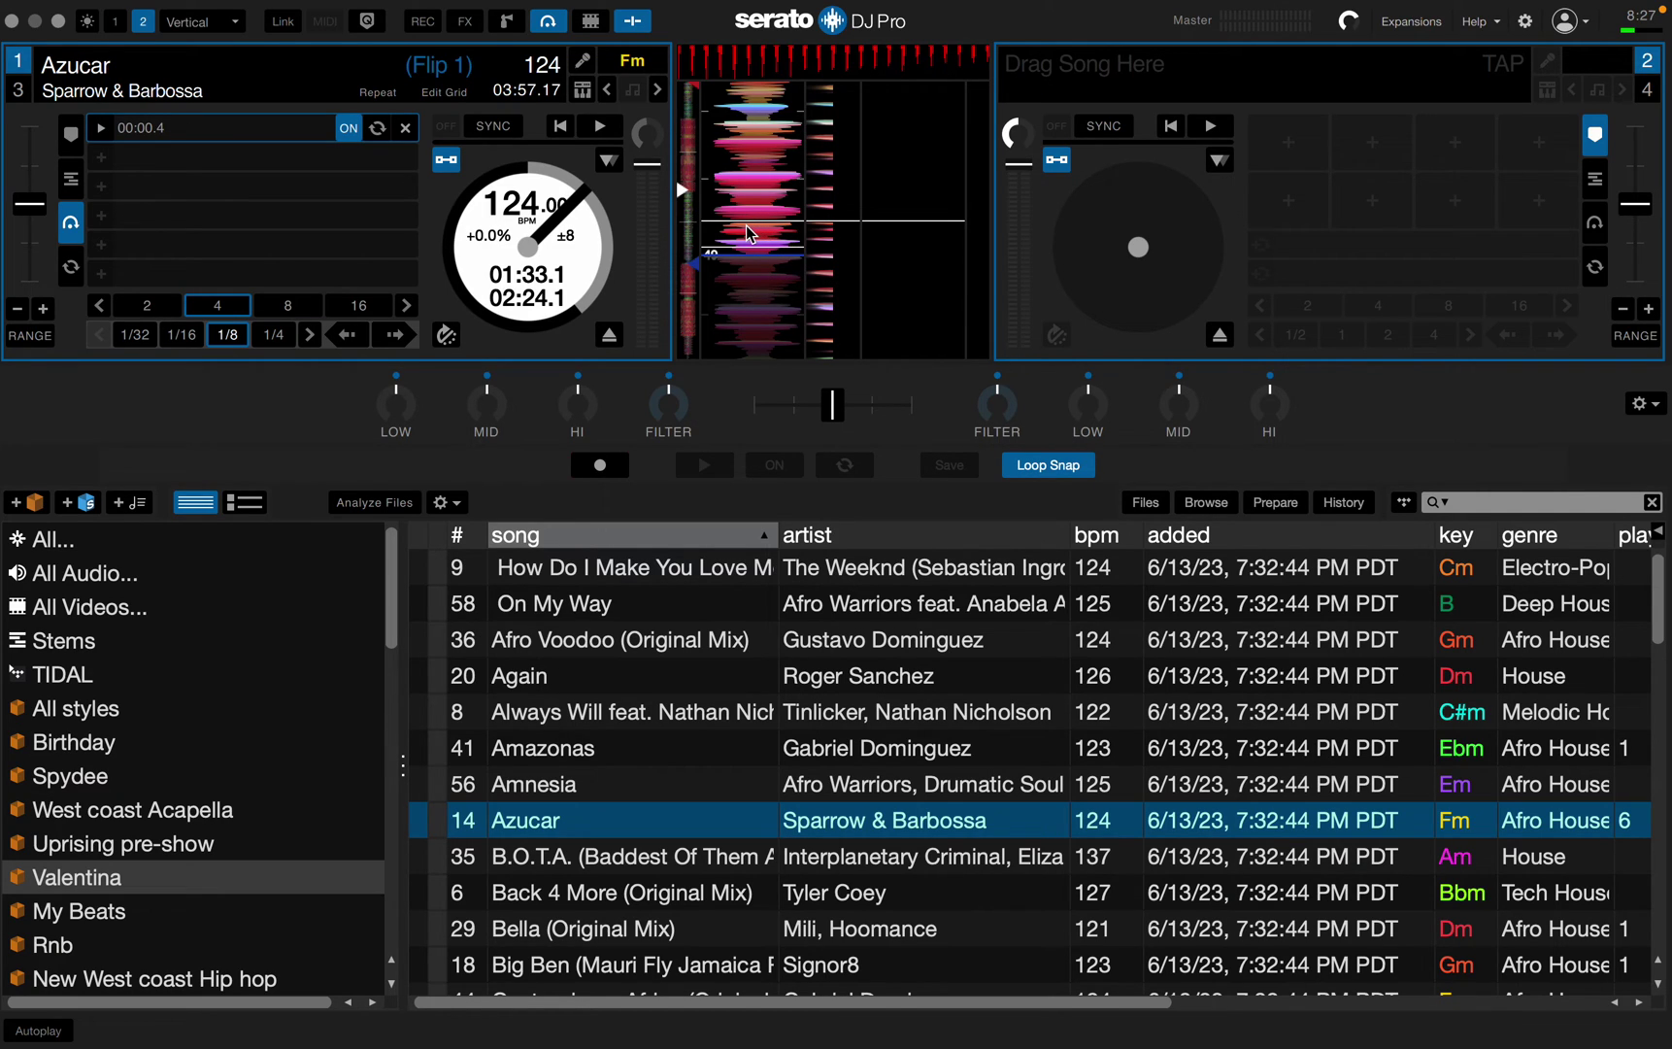
key(space)
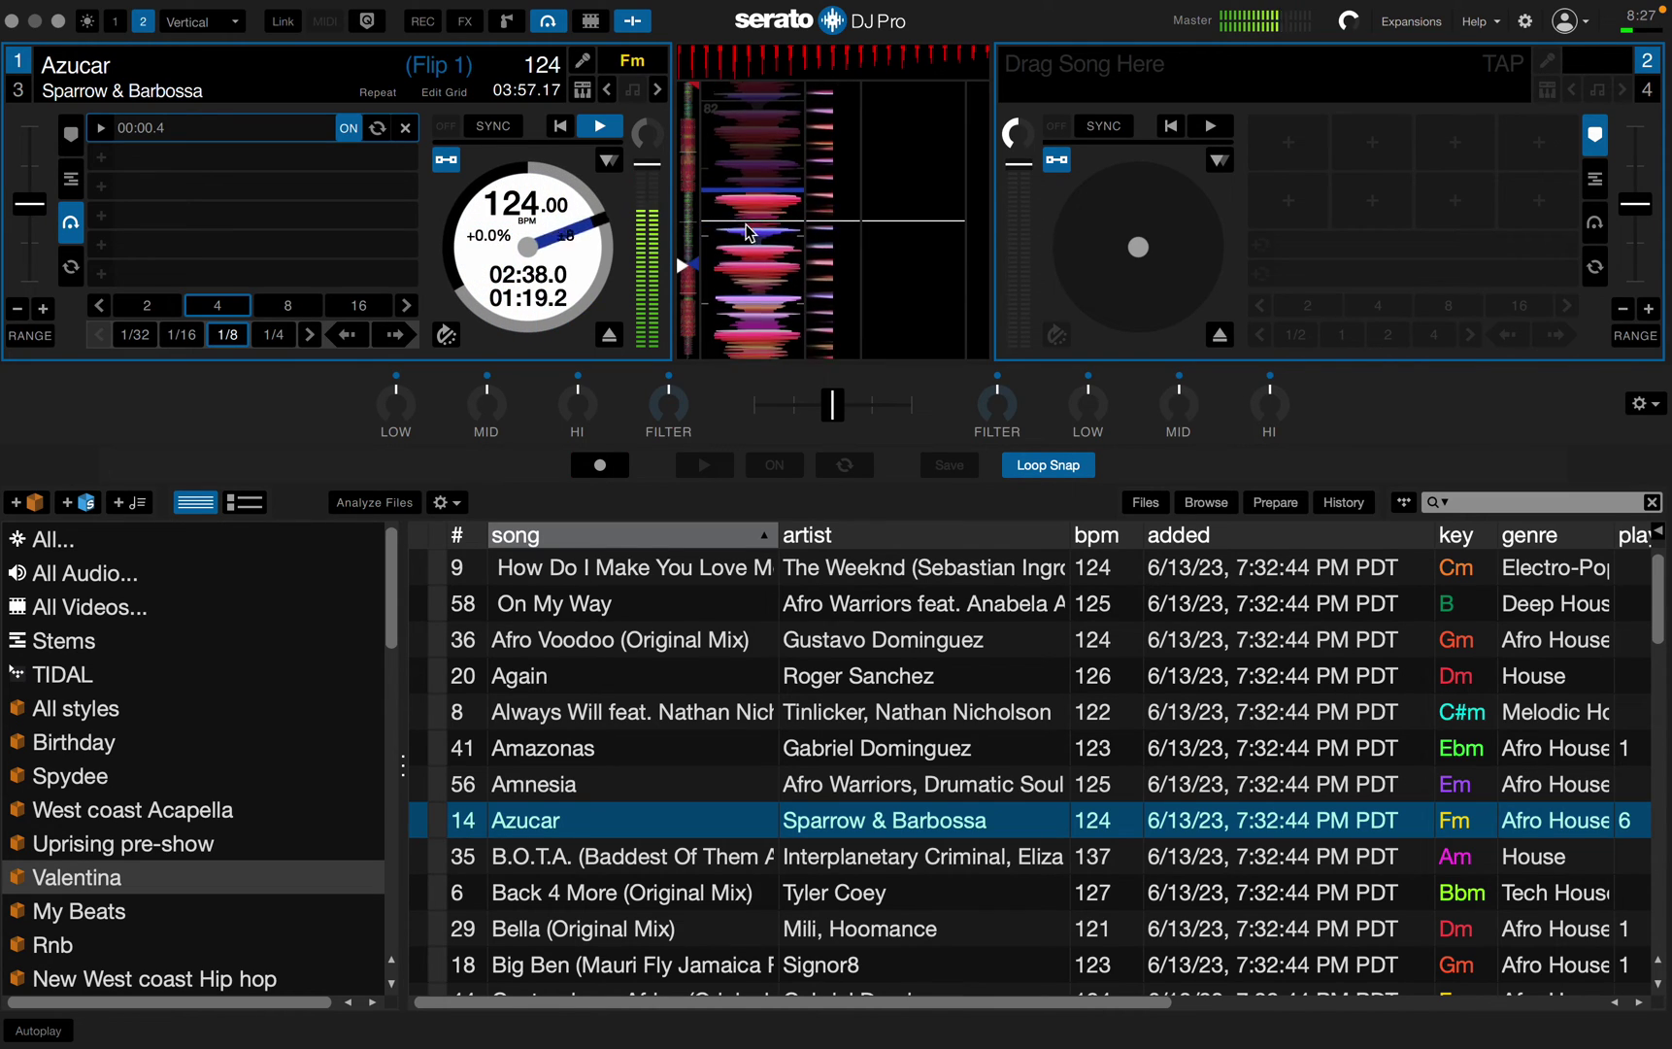
key(space)
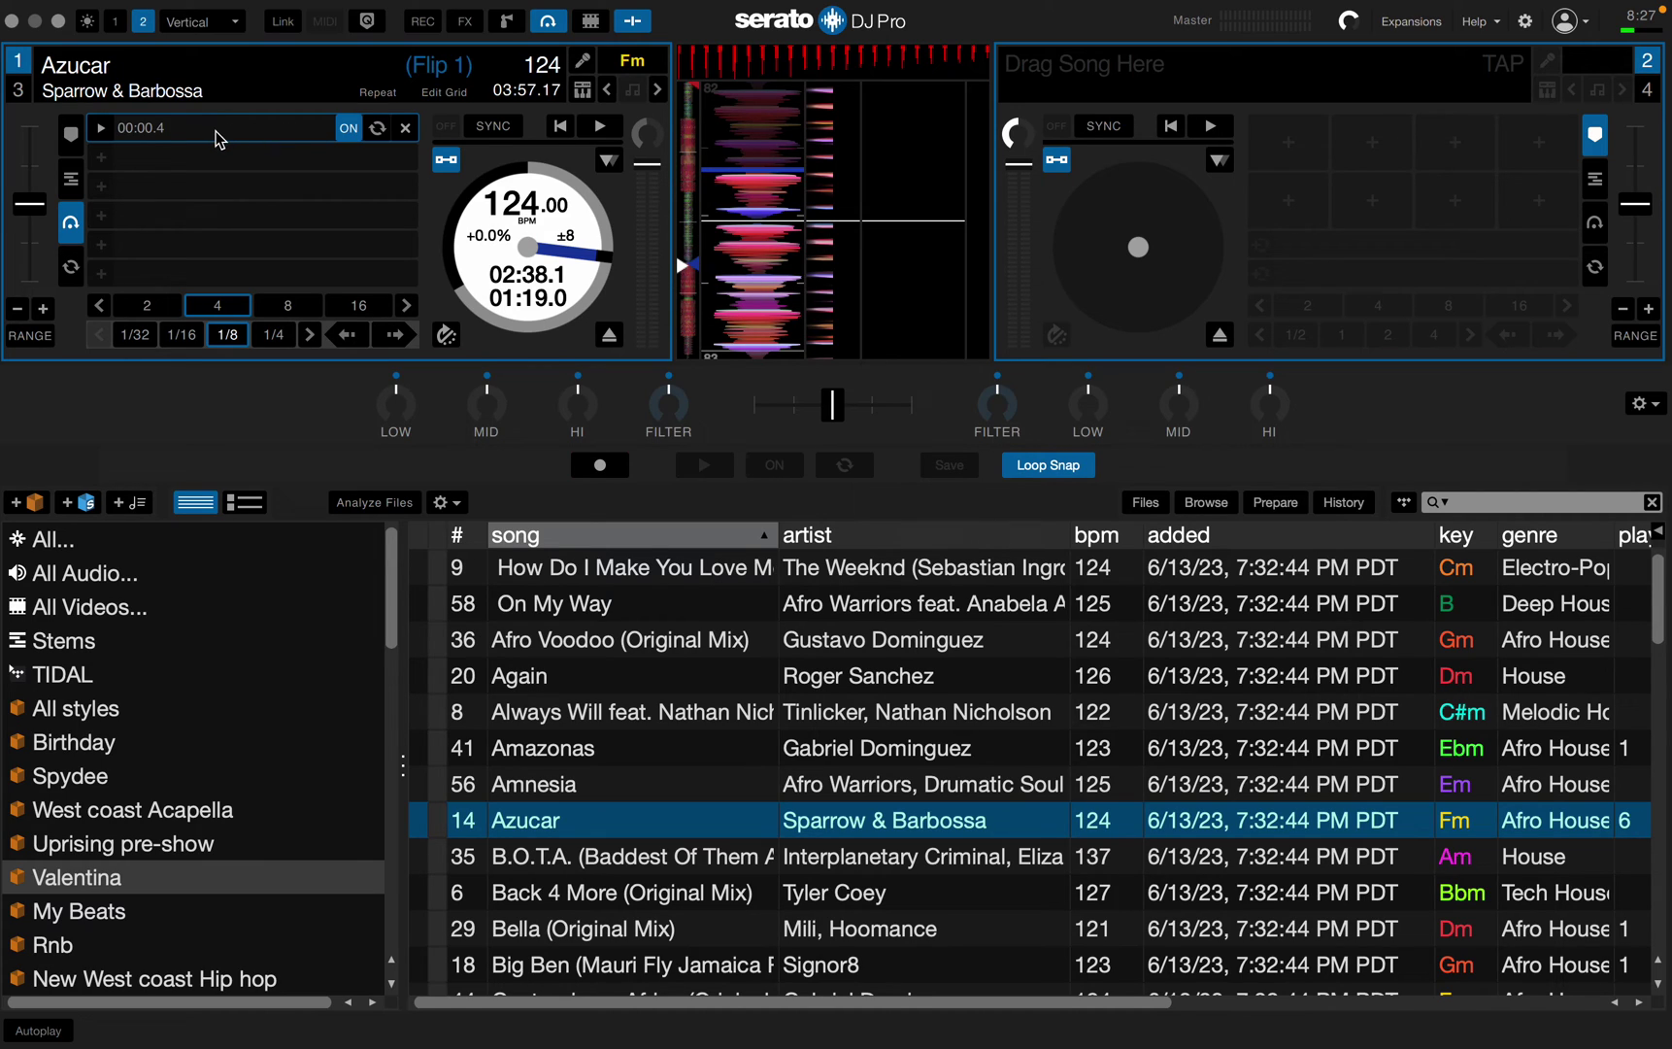
click(101, 129)
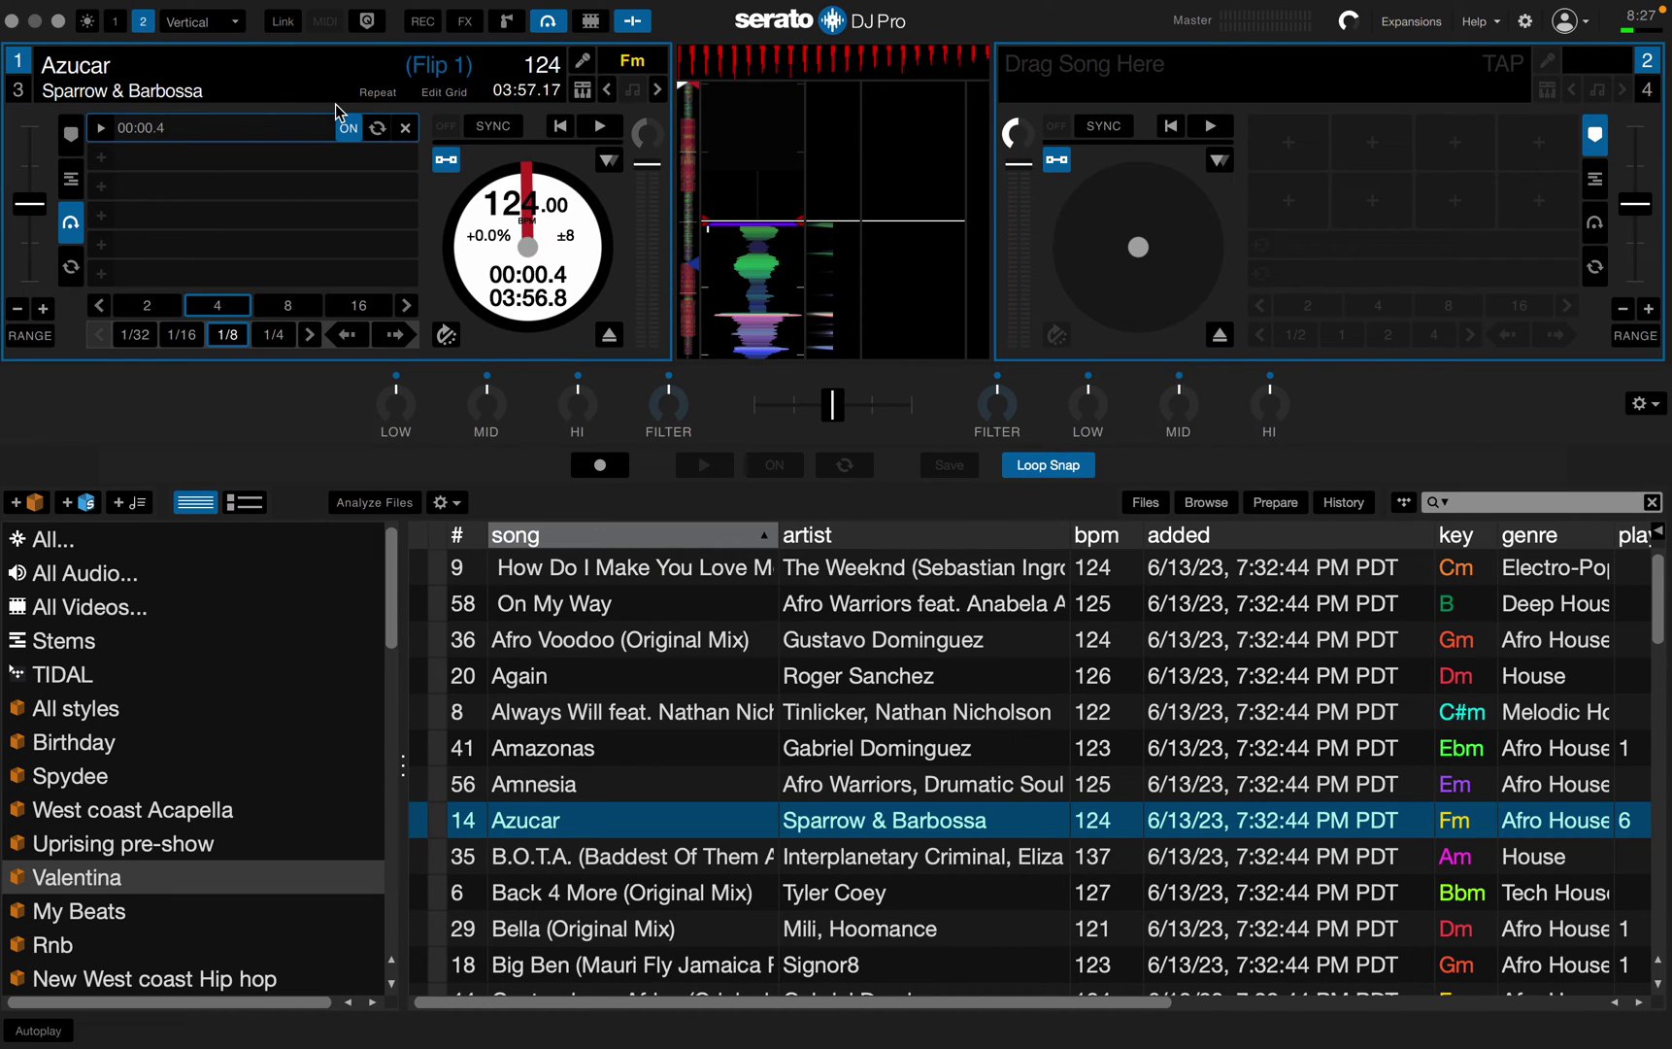
Rename the Flip to 'Mac's Flip', toggle it off and on, and play it from the start
click(155, 140)
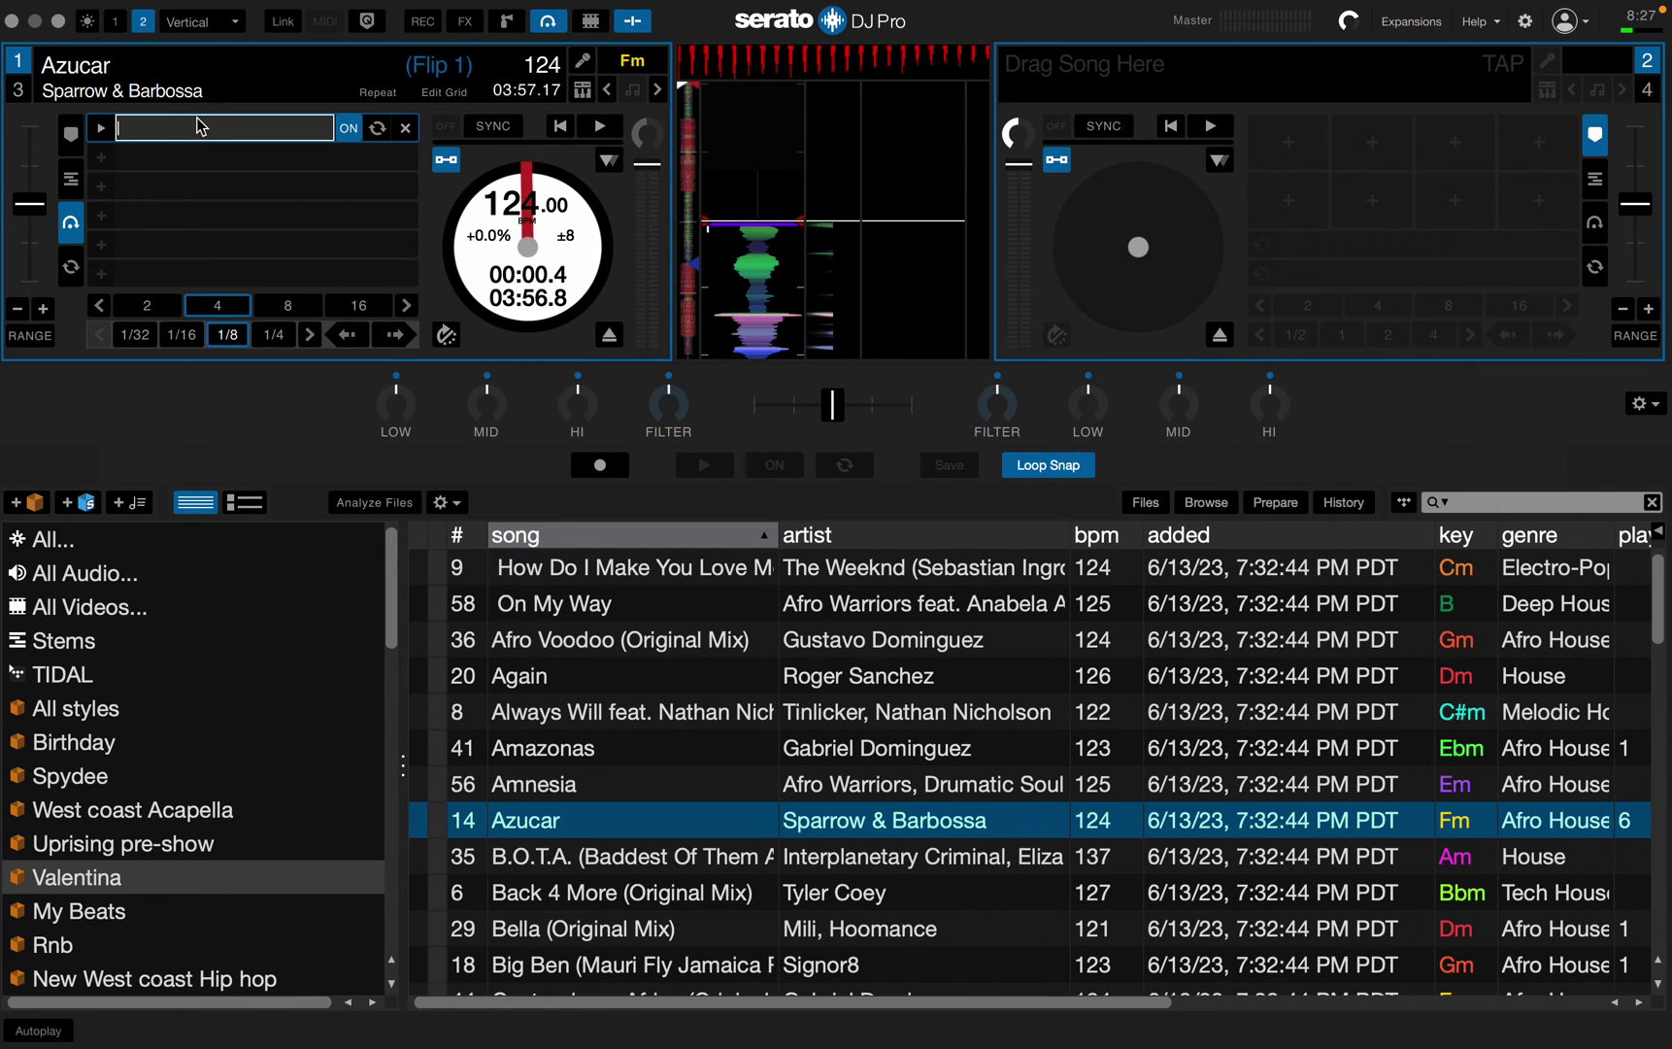
text(Mac)
text('s Flip)
key(Return)
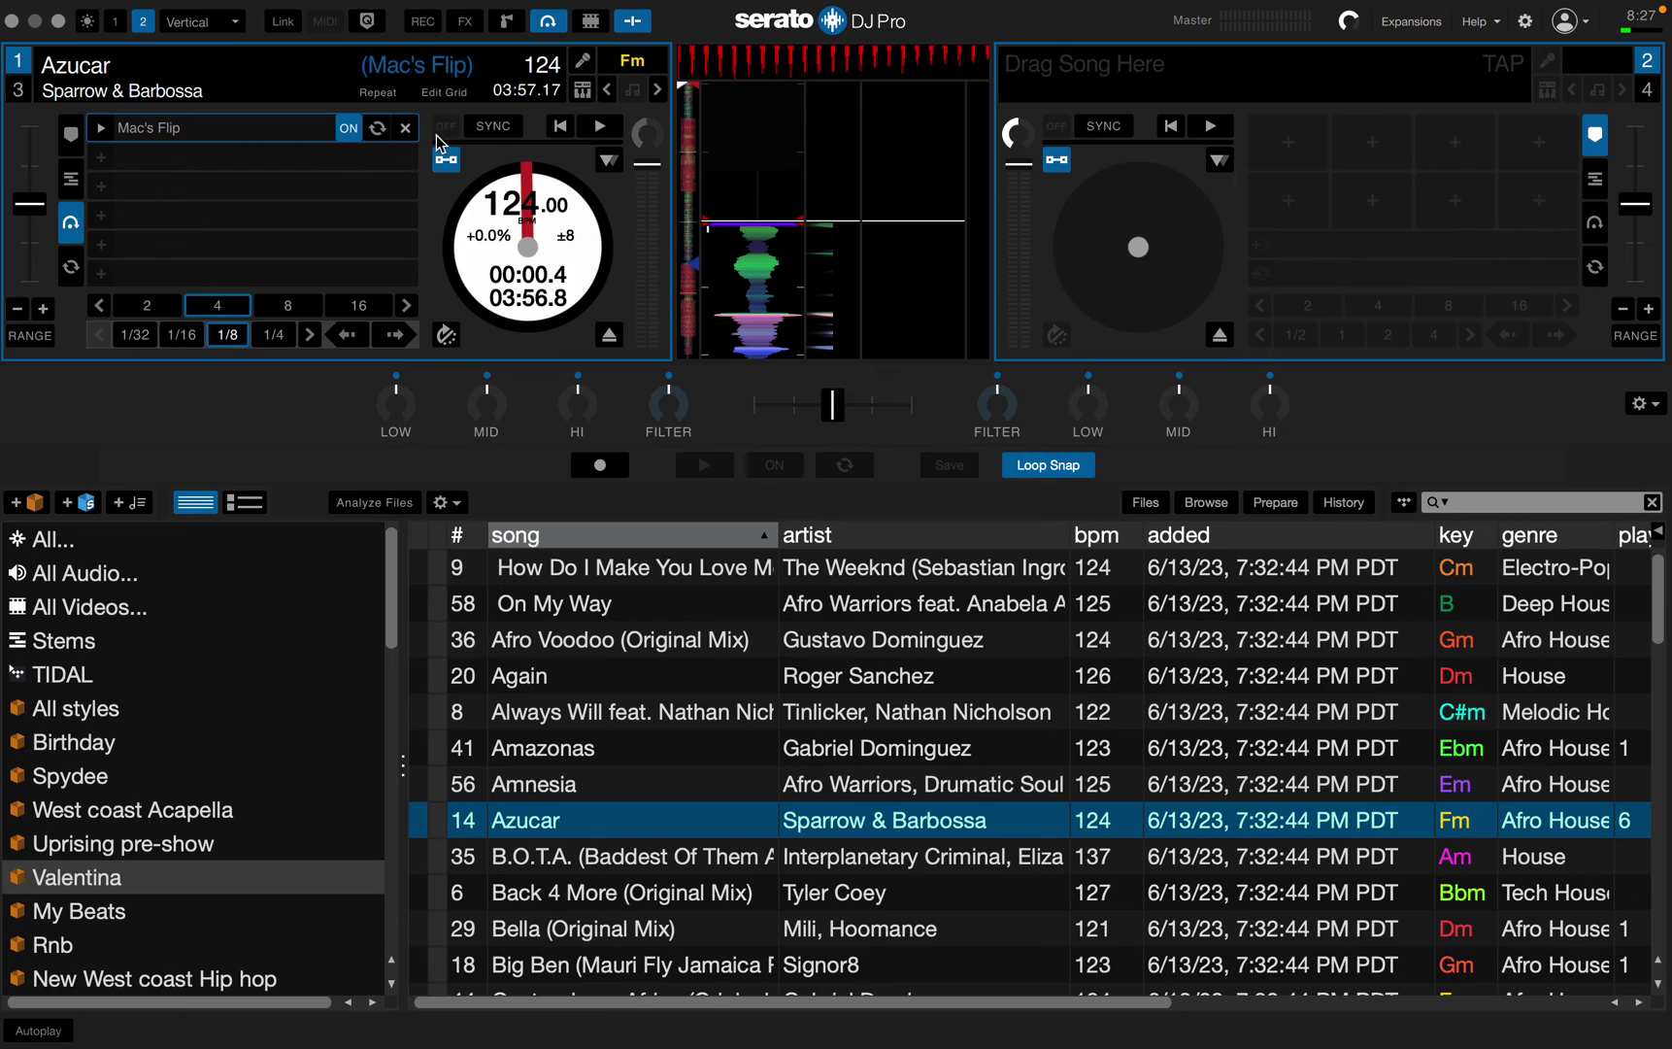
click(353, 131)
click(351, 128)
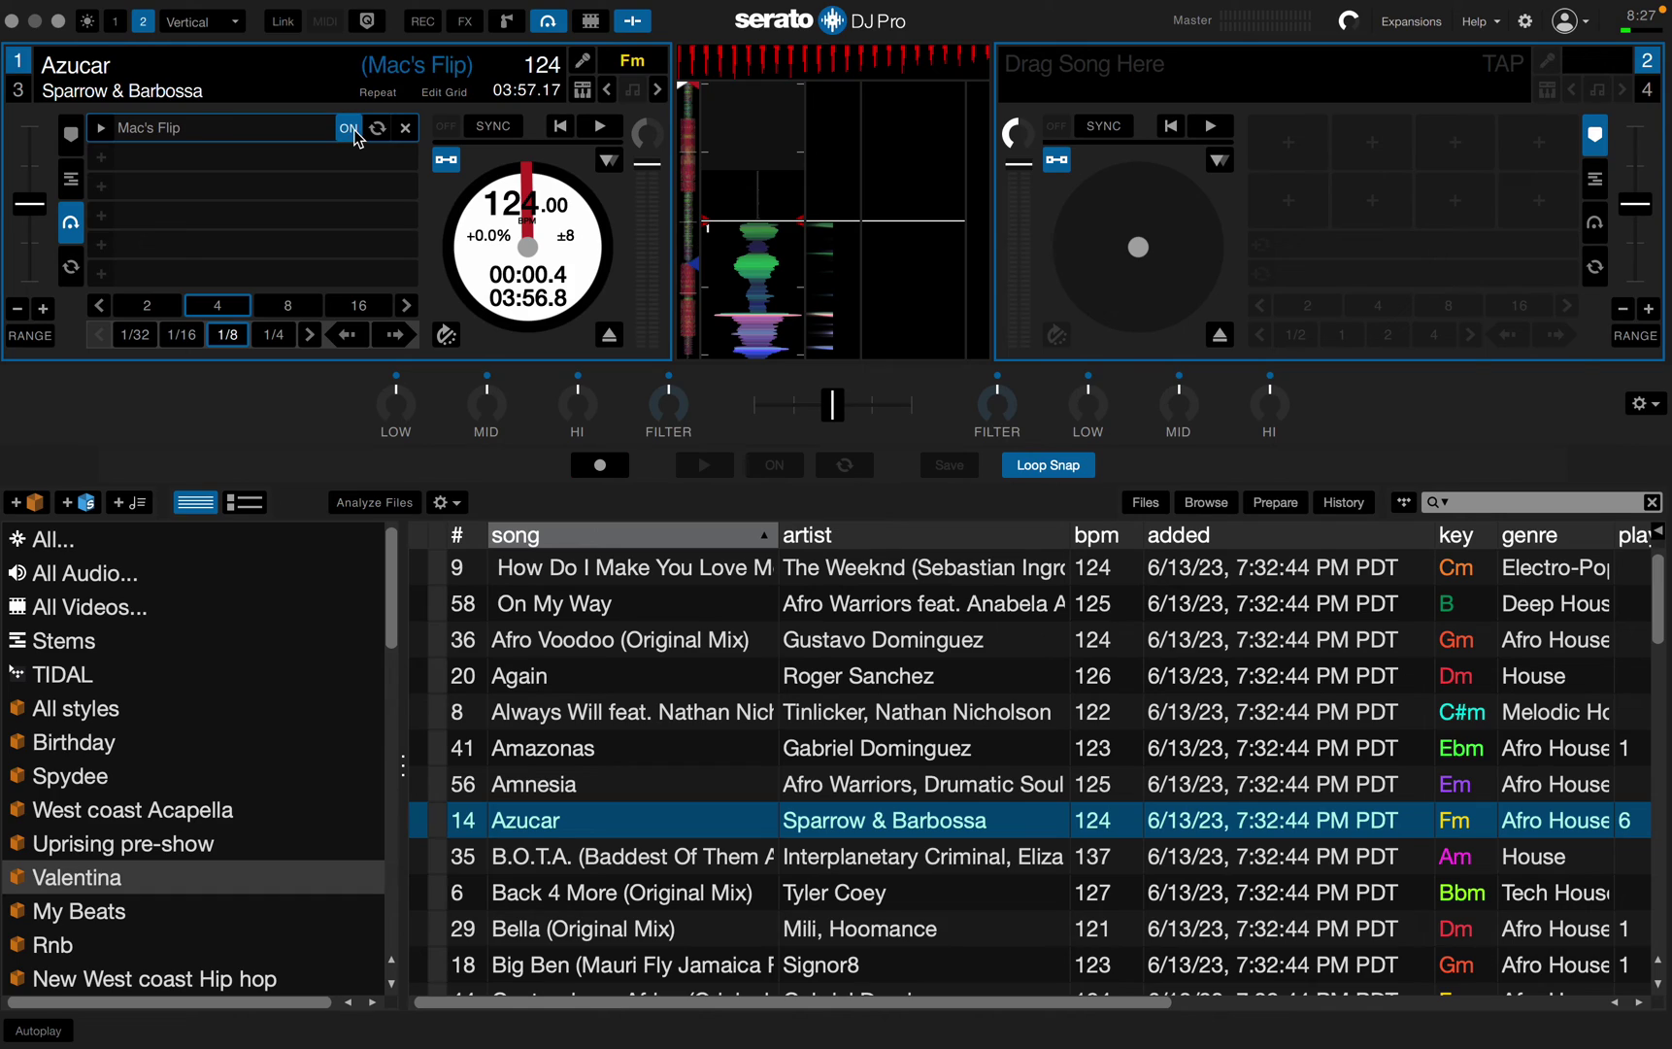
click(103, 131)
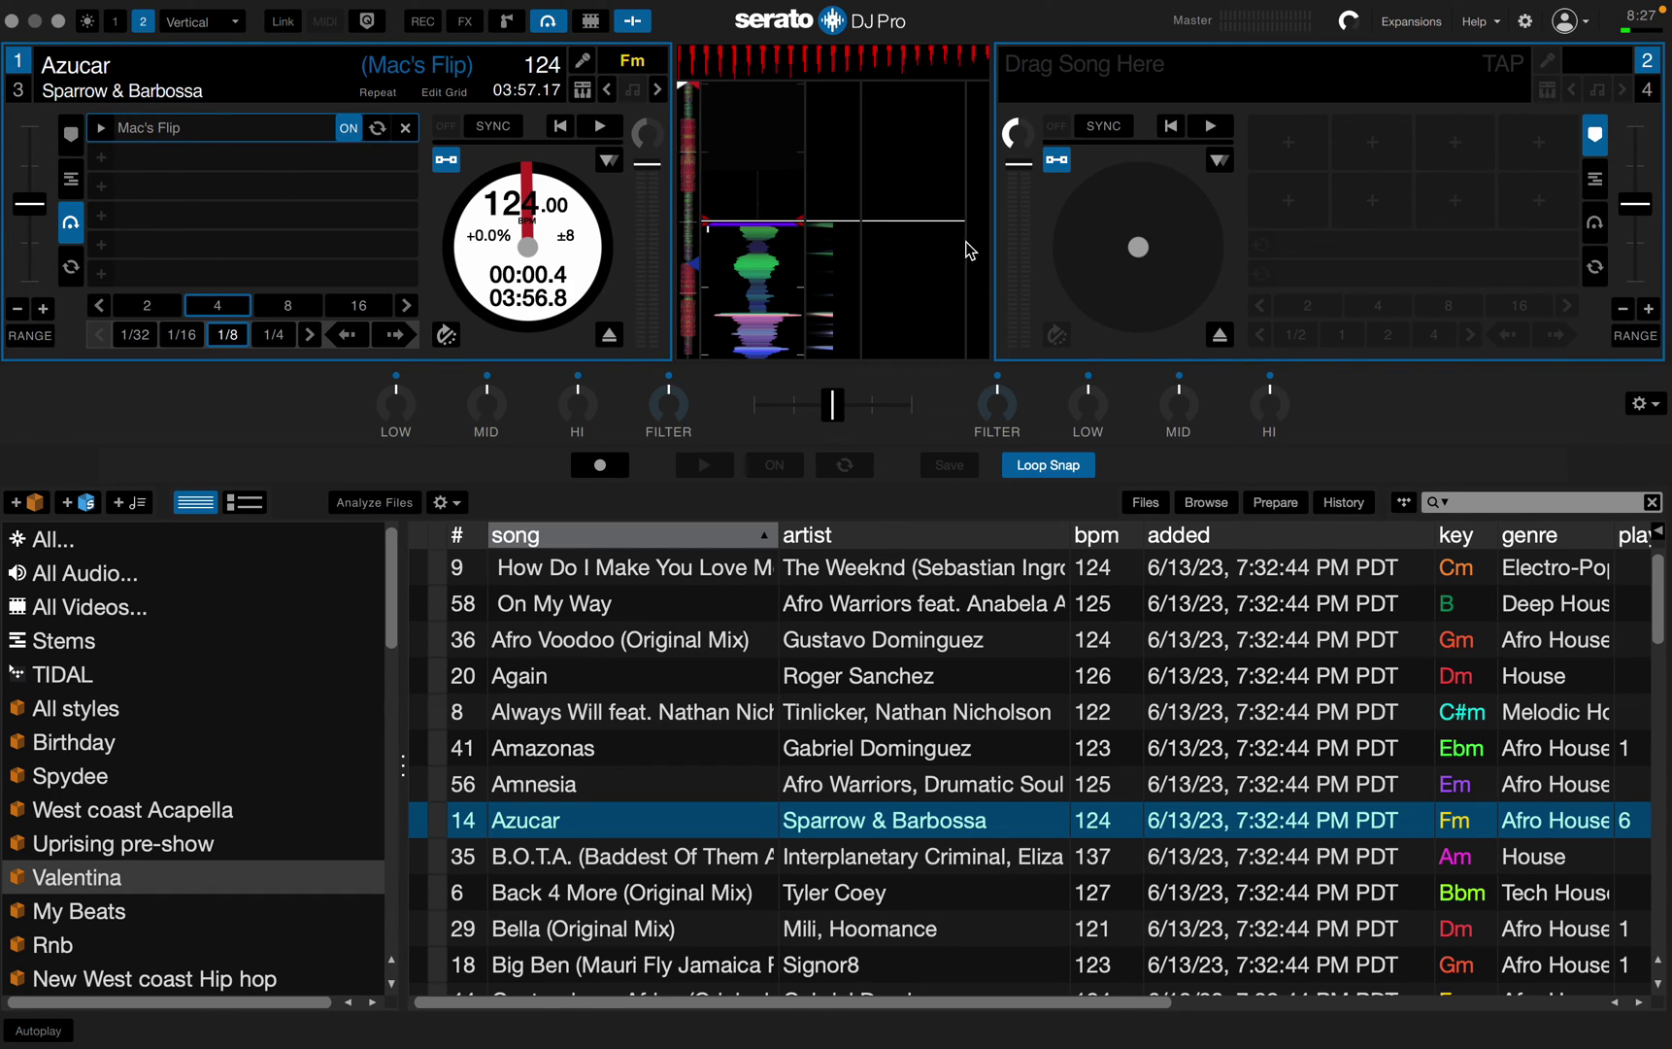